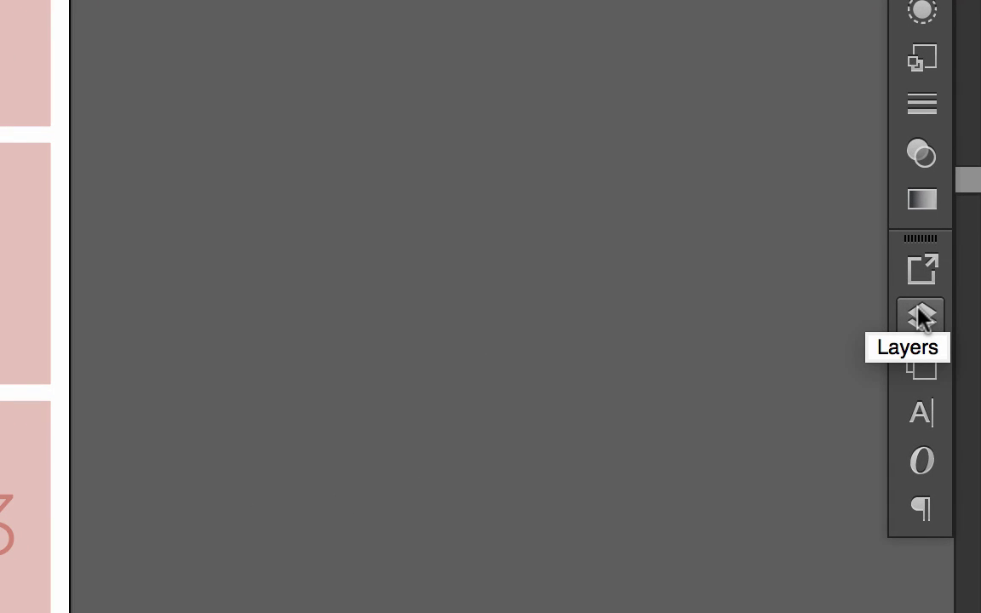
Show the Layers panel via Window > Layers and scroll down to Layer 1.
click(922, 320)
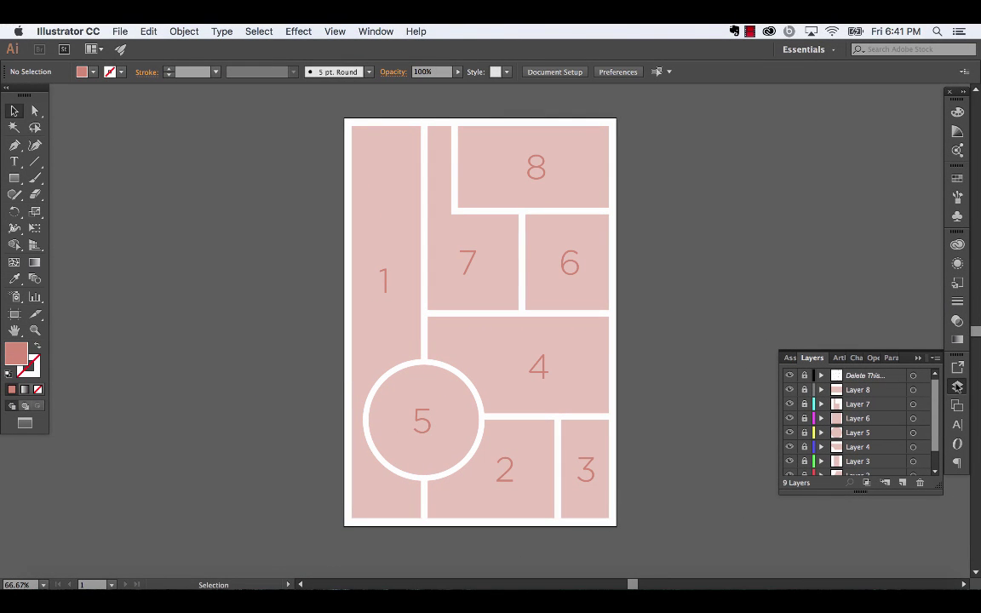
click(374, 32)
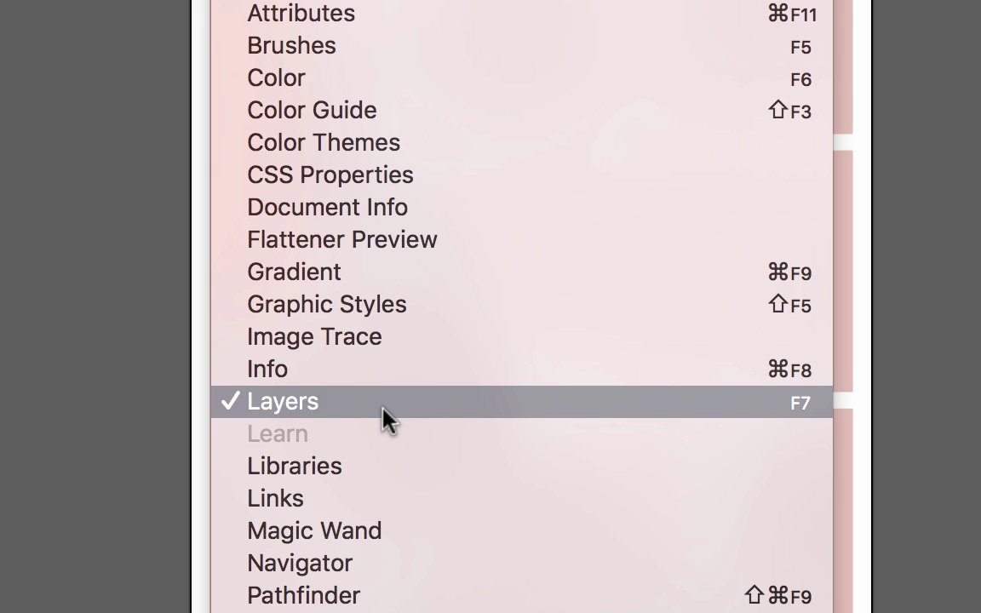
click(383, 408)
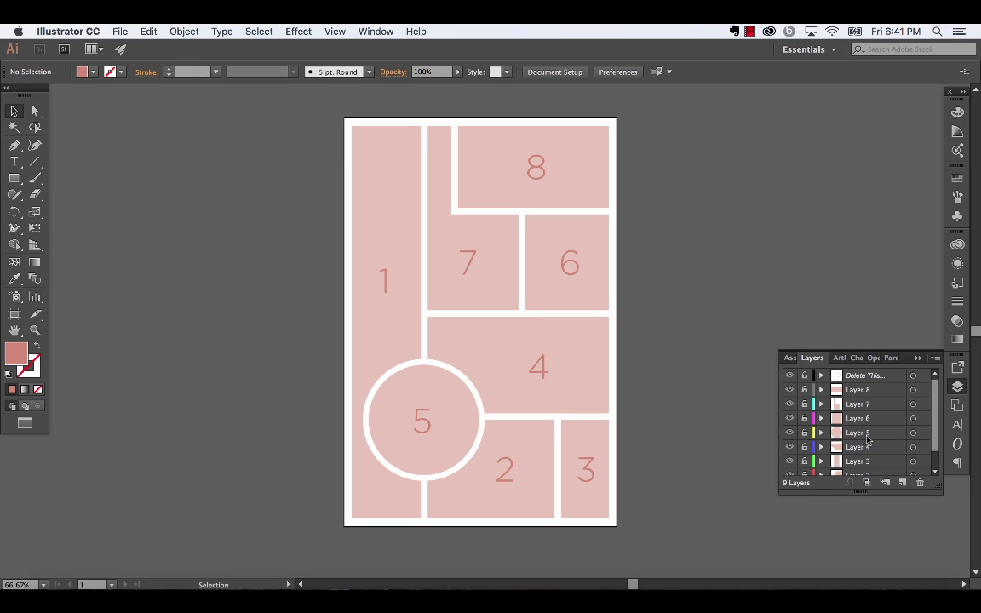
scroll(867, 438, down, 2)
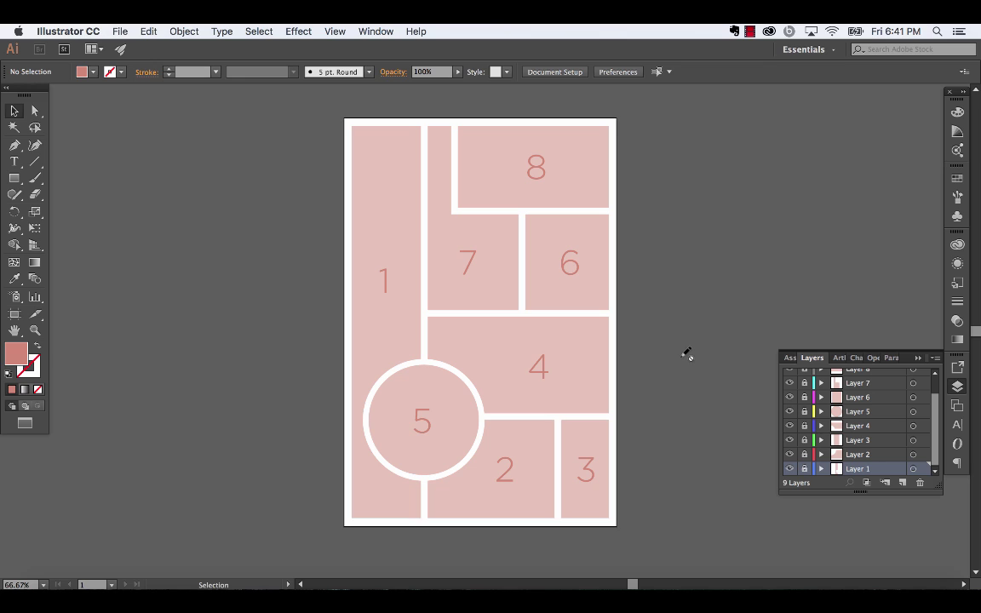
Unlock Layer 1 and load Plants.jpeg for placing with File > Place.
click(804, 469)
click(120, 30)
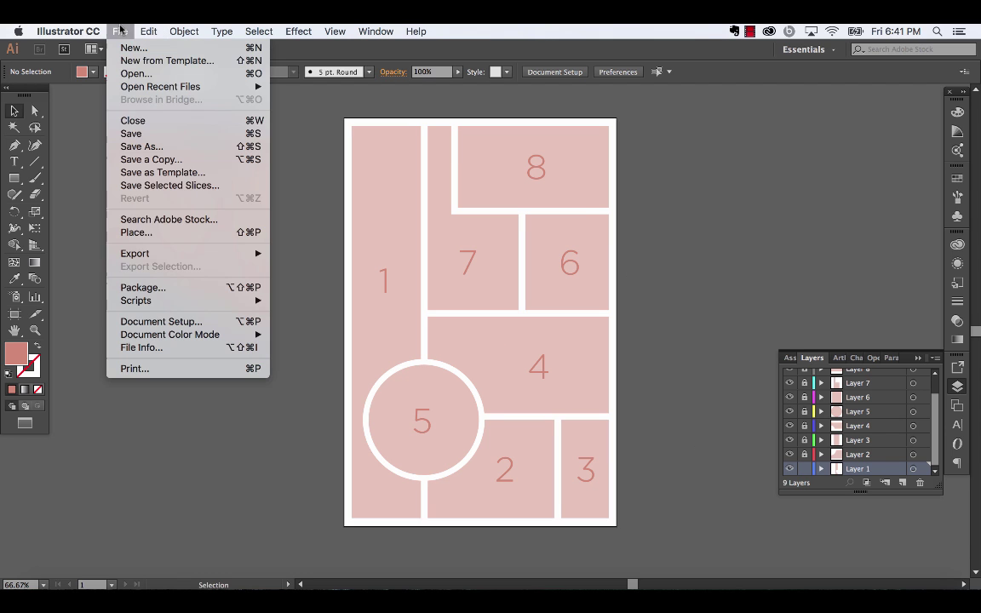
click(147, 238)
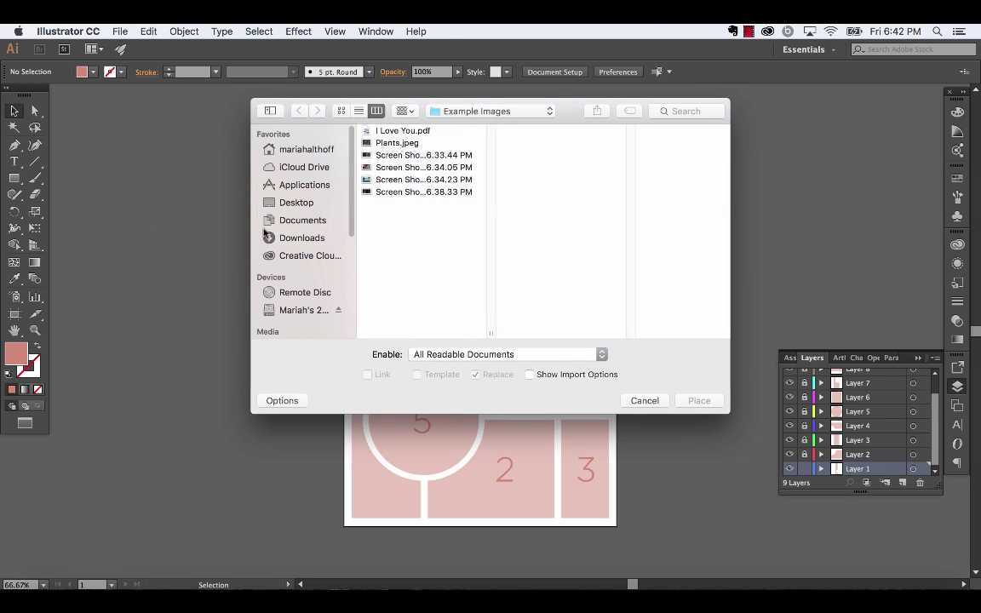
click(362, 142)
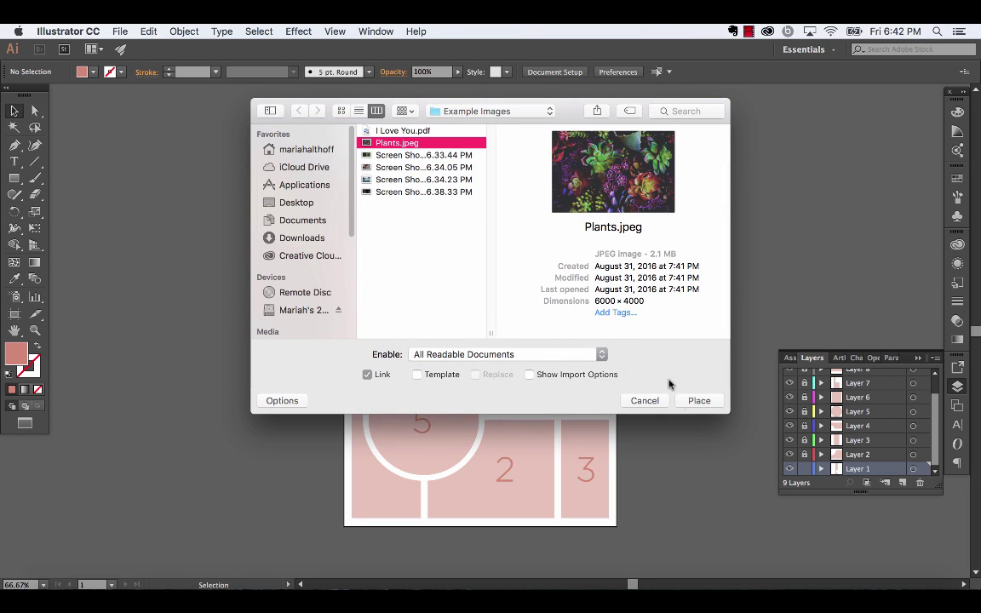
click(694, 401)
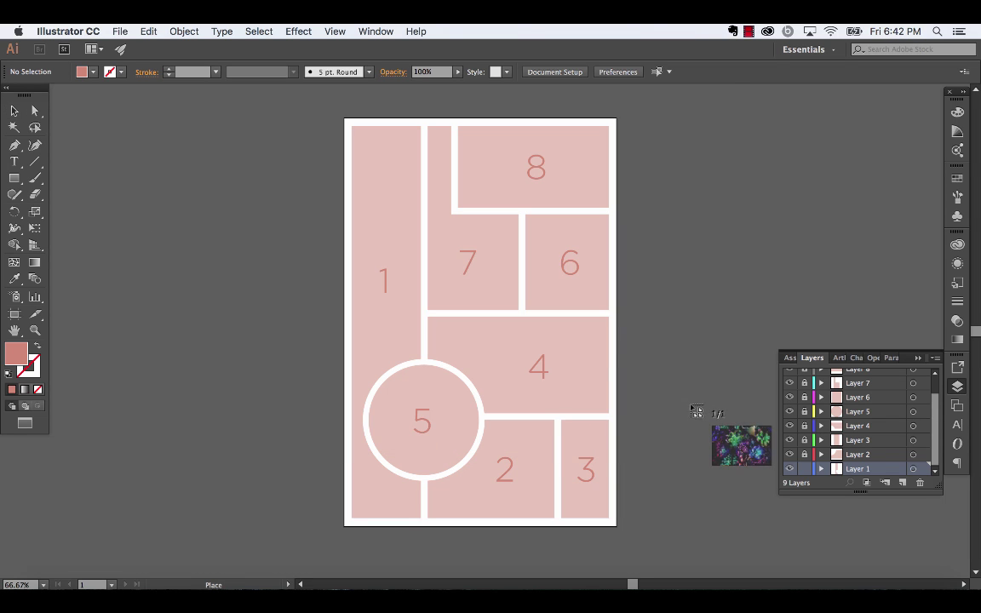
Drop the Plants photo on the canvas and shrink it toward the board's size.
click(287, 119)
key(super+minus)
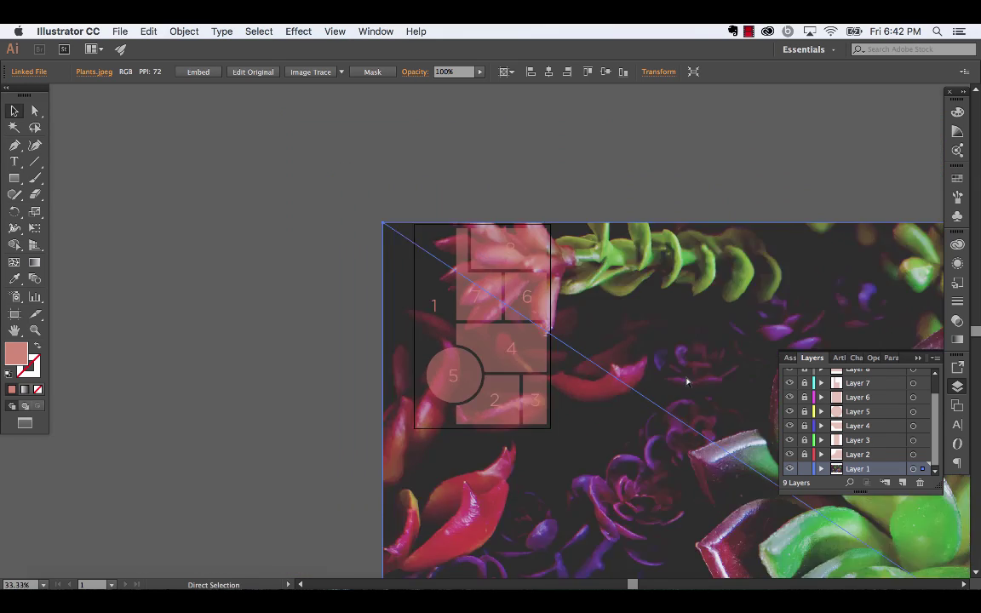
key(super+minus)
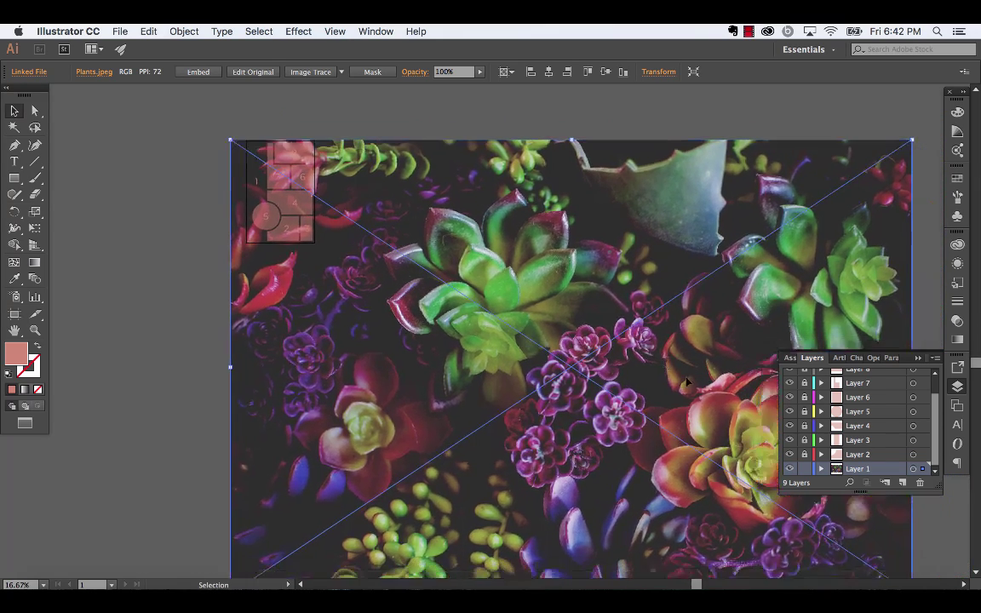
scroll(686, 382, down, 2)
scroll(686, 383, right, 2)
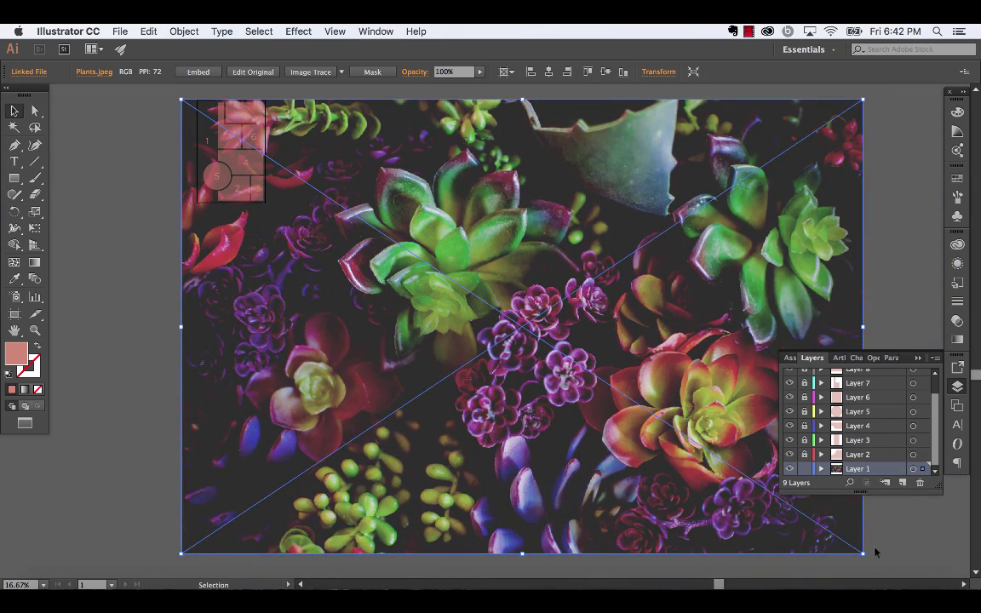
drag(863, 553, 322, 212)
scroll(321, 213, left, 3)
scroll(321, 213, up, 1)
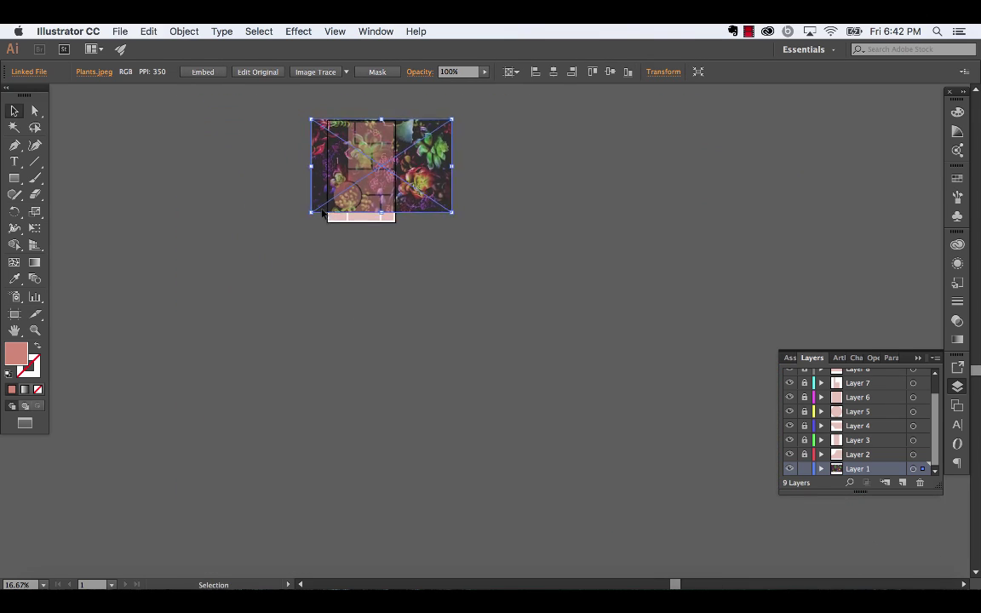
scroll(322, 213, left, 2)
key(super+equal)
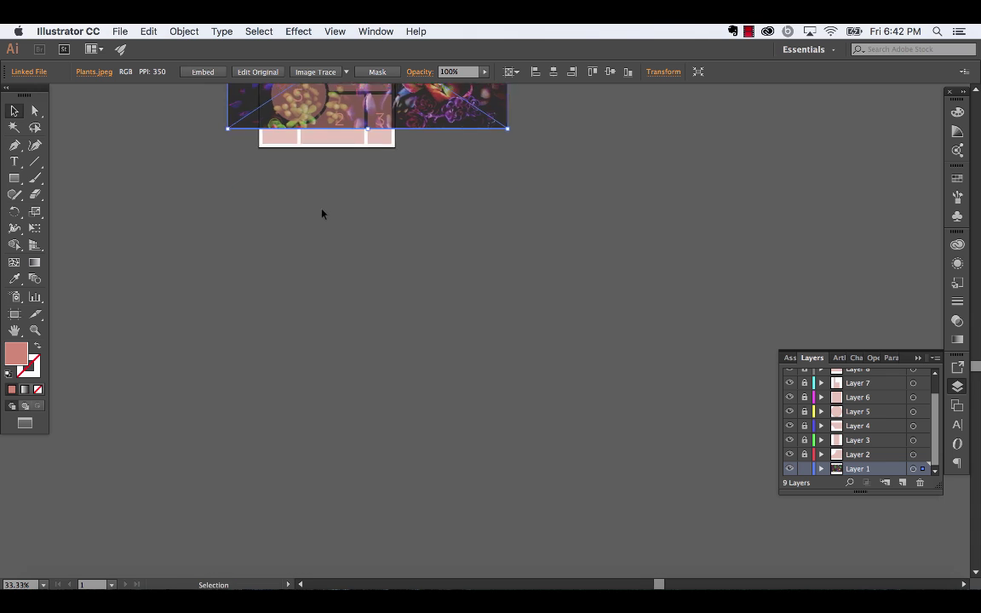
scroll(322, 213, up, 5)
scroll(322, 213, left, 1)
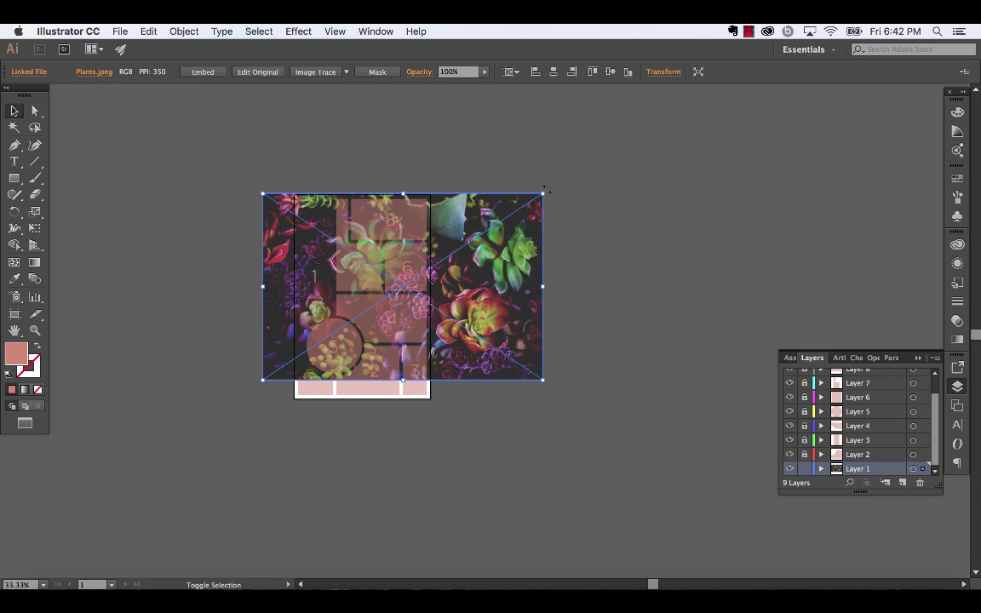
Rotate the Plants photo 90° to portrait and fit it over the whole artboard.
drag(546, 188, 375, 150)
drag(426, 173, 385, 173)
drag(464, 286, 431, 287)
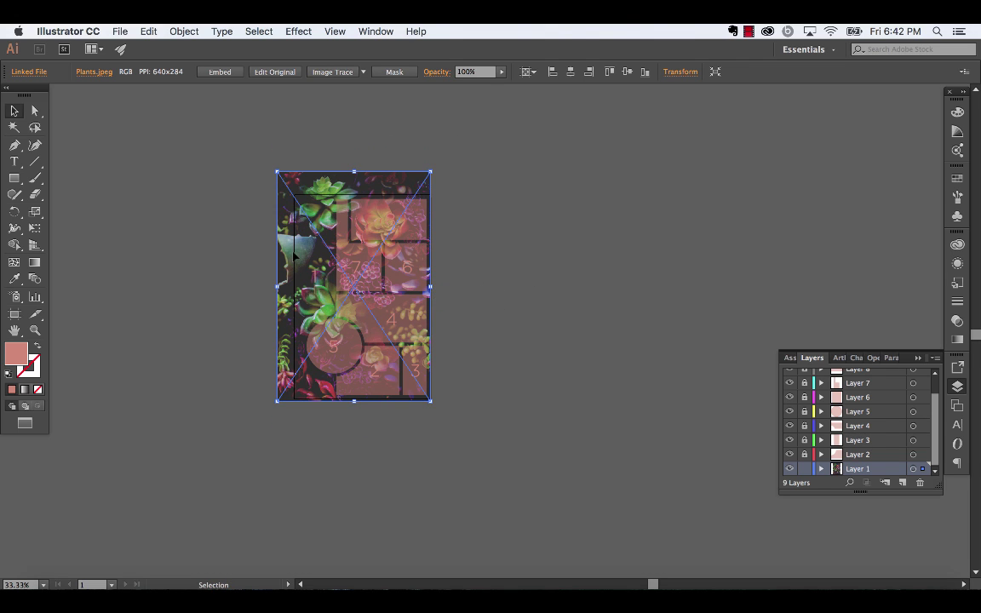
drag(276, 172, 289, 187)
key(super+equal)
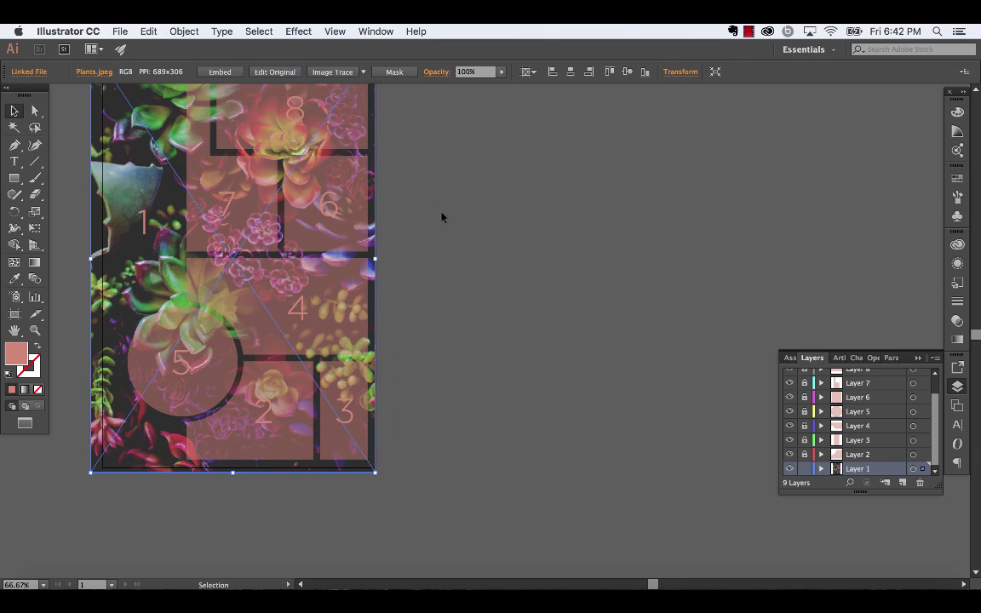
scroll(442, 218, left, 5)
scroll(442, 218, up, 3)
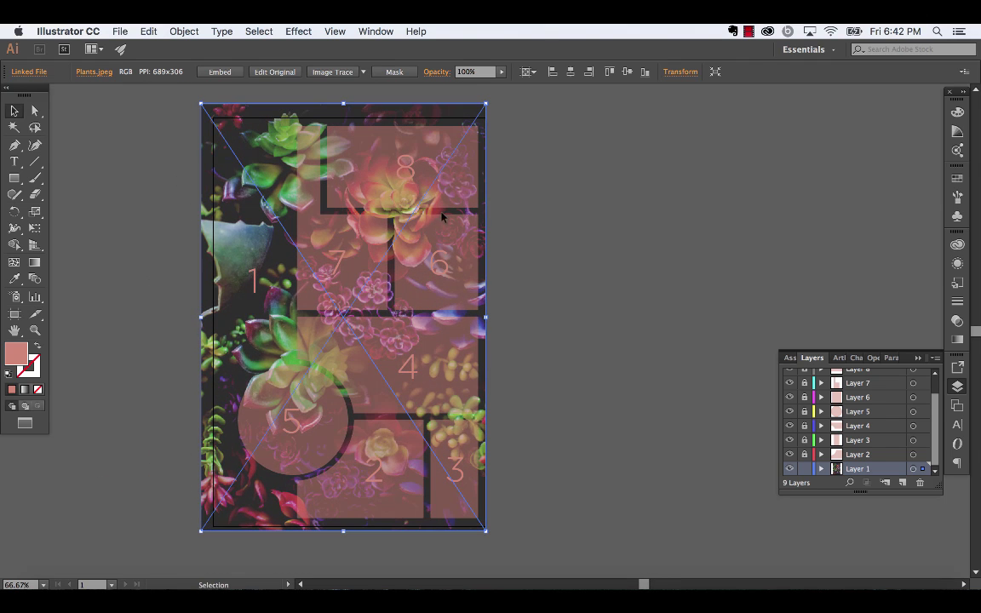
Send the Plants photo to the back and clip it into tall shape 1.
click(186, 32)
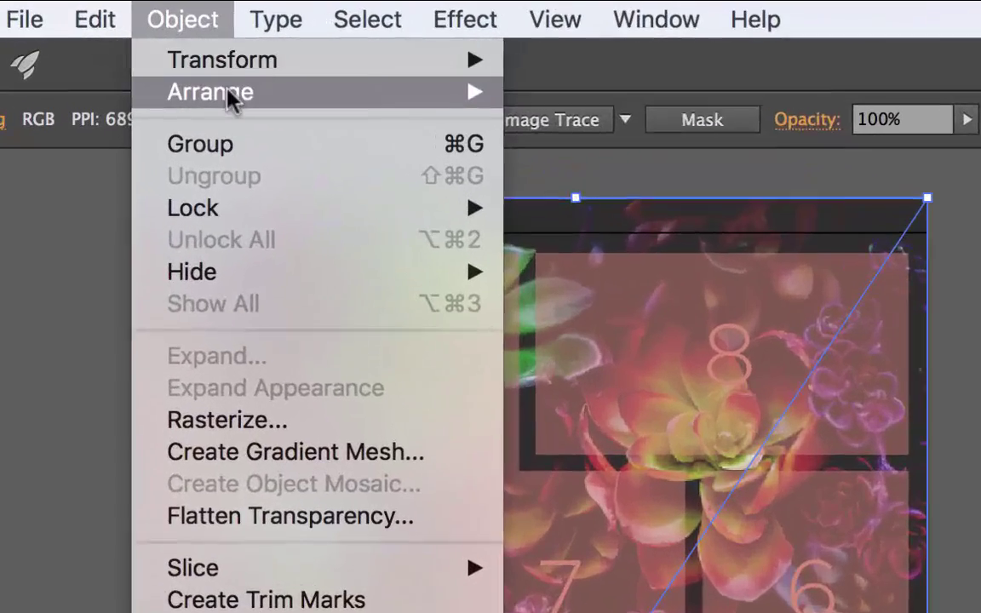
mouse_move(201, 60)
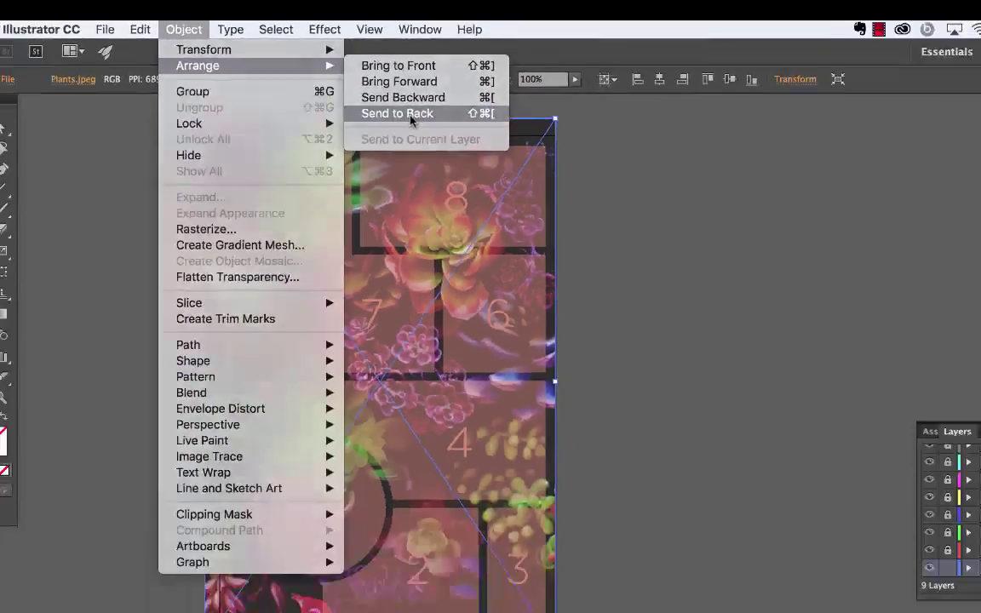
click(630, 189)
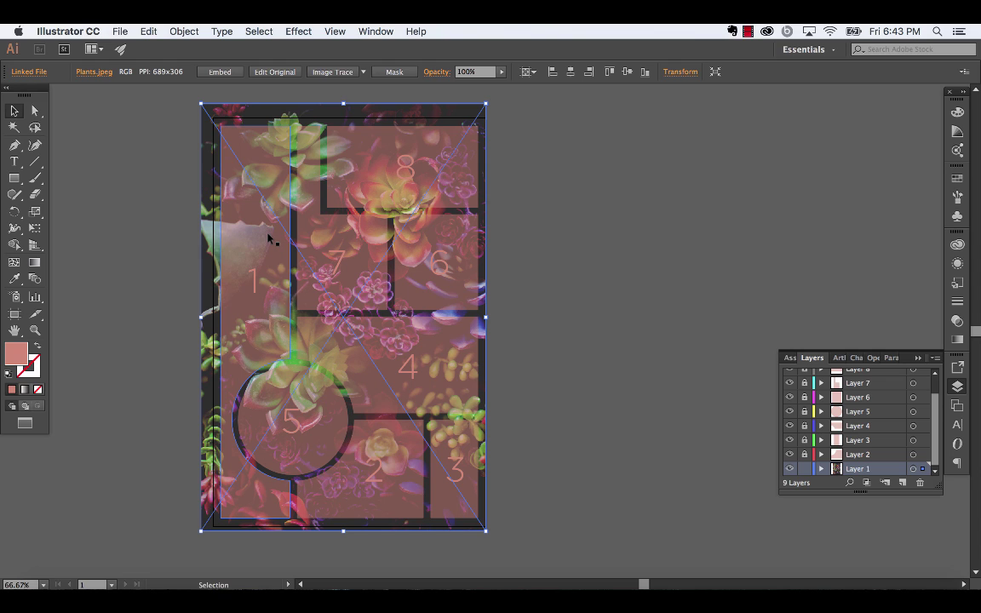
key(shift)
shift+click(269, 239)
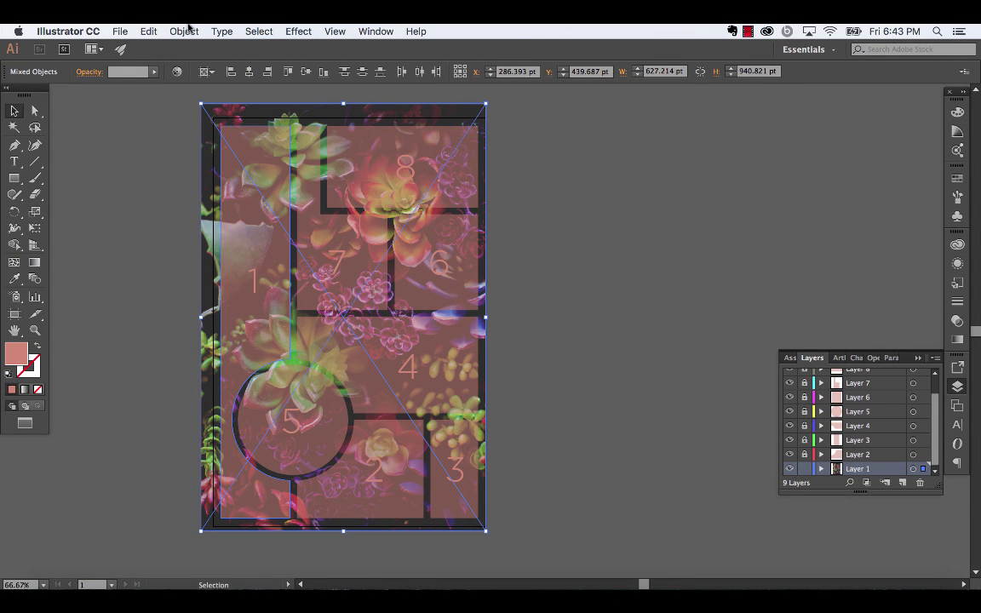
click(181, 28)
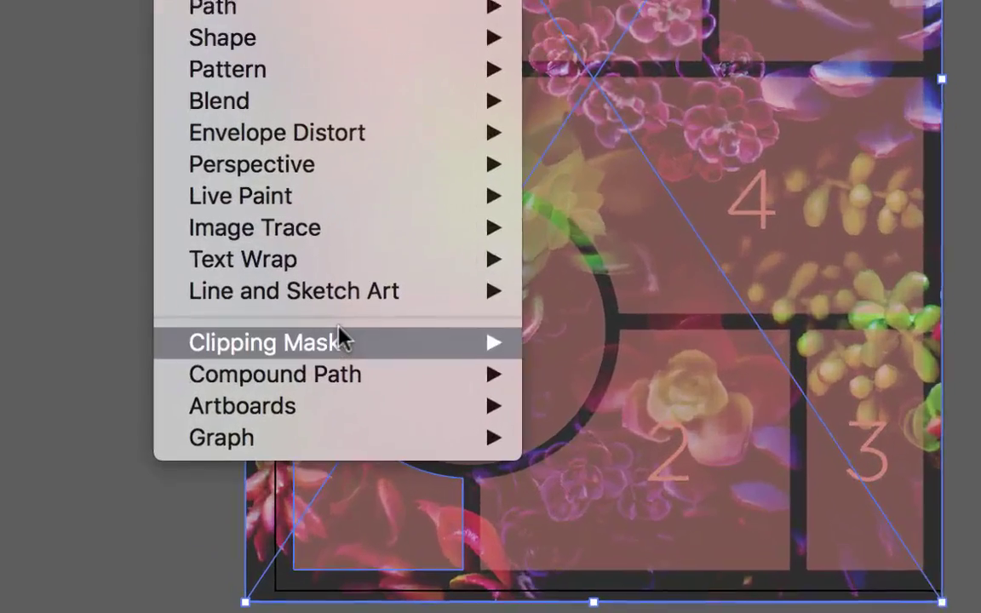
mouse_move(308, 424)
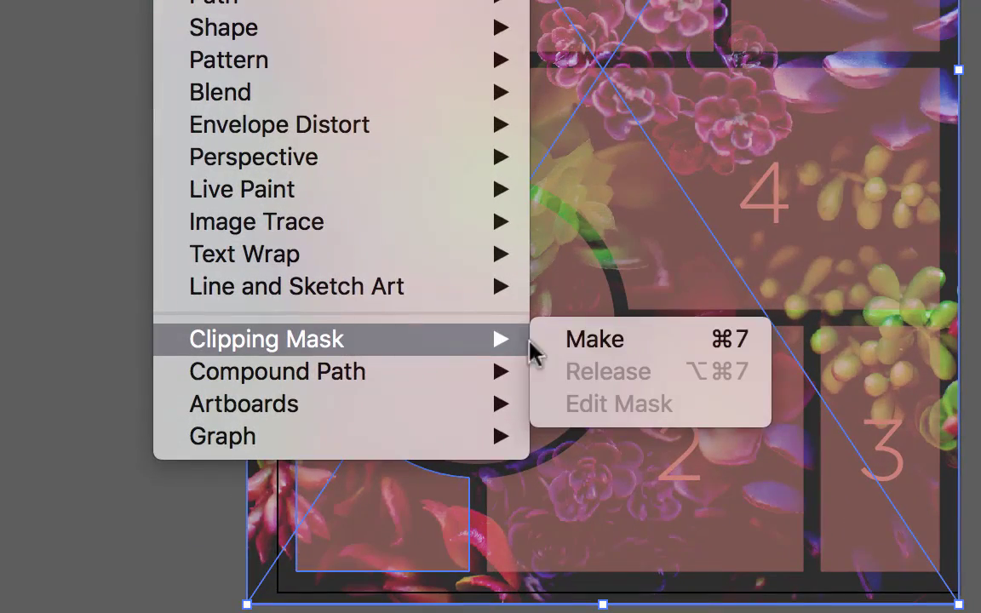
click(586, 341)
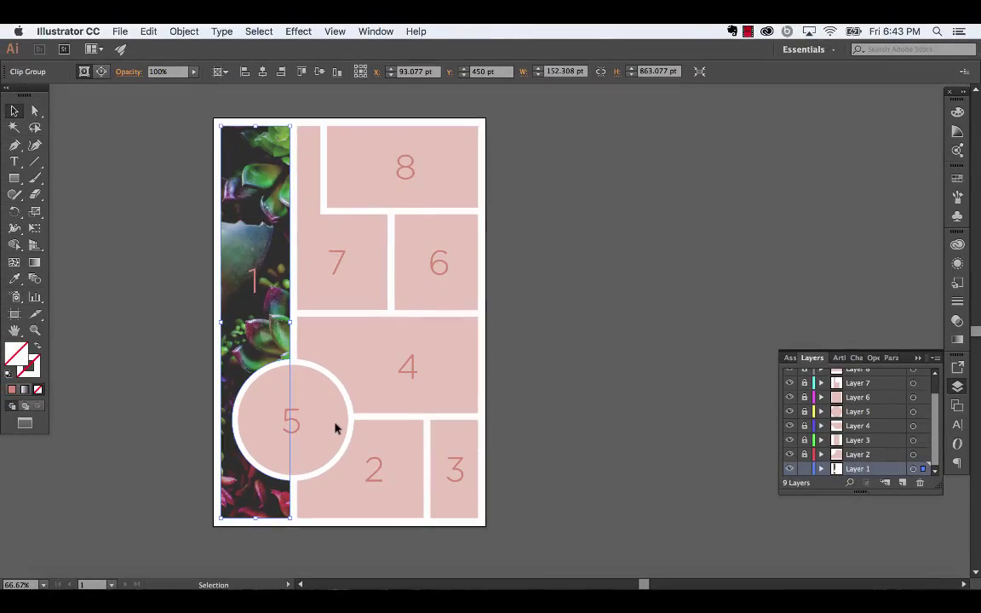
In isolation mode, slide the Plants photo left and scale it down inside shape 1.
double_click(283, 338)
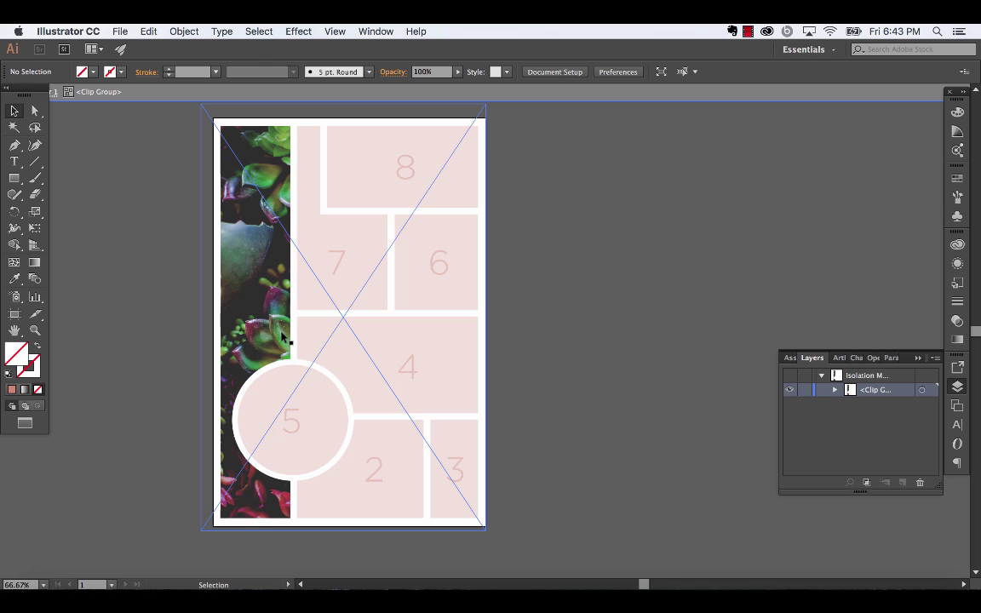
drag(283, 337, 248, 338)
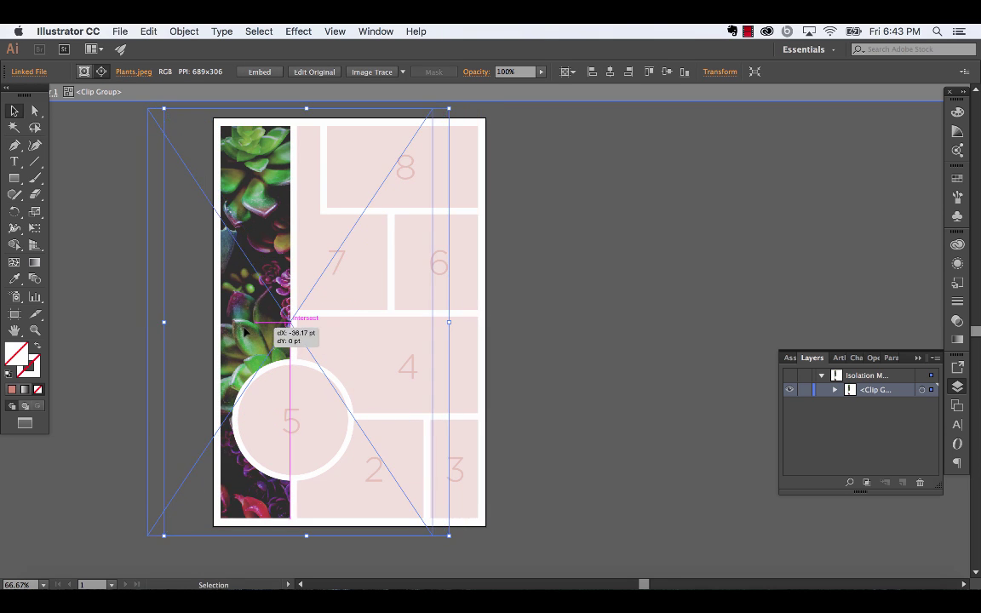
drag(240, 298, 221, 299)
drag(432, 108, 423, 123)
drag(424, 535, 414, 522)
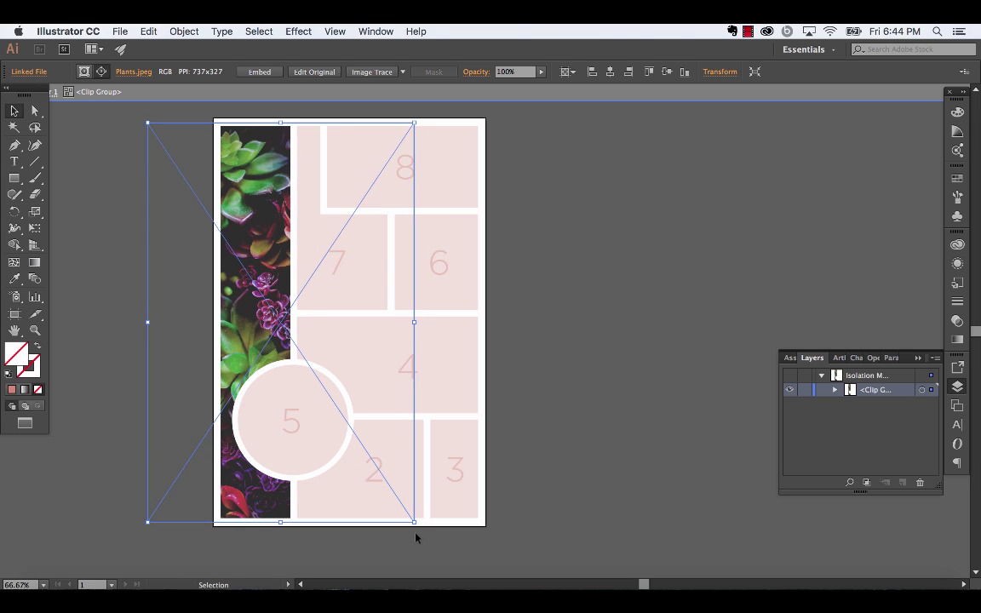
click(239, 395)
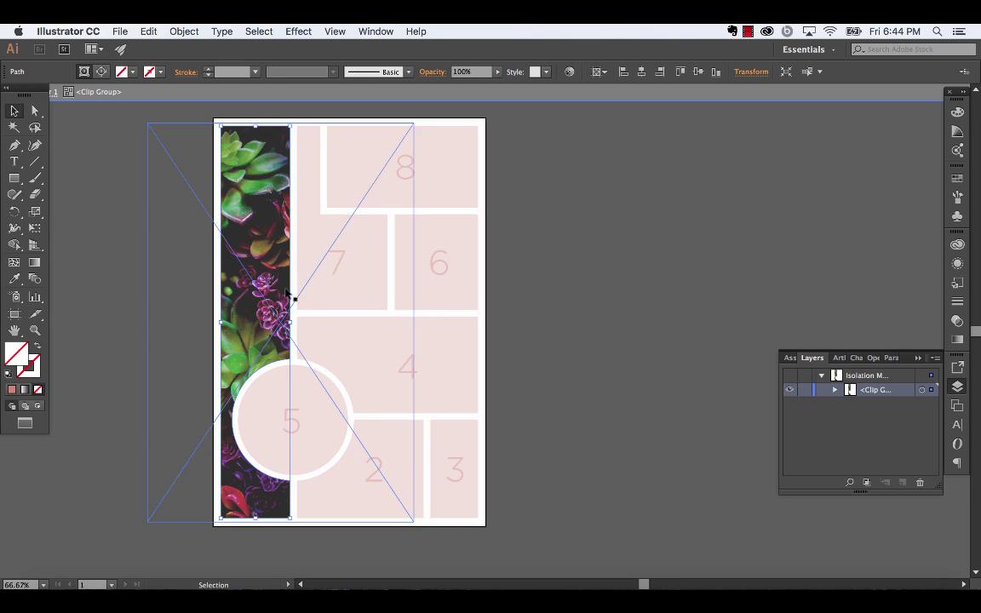
click(597, 286)
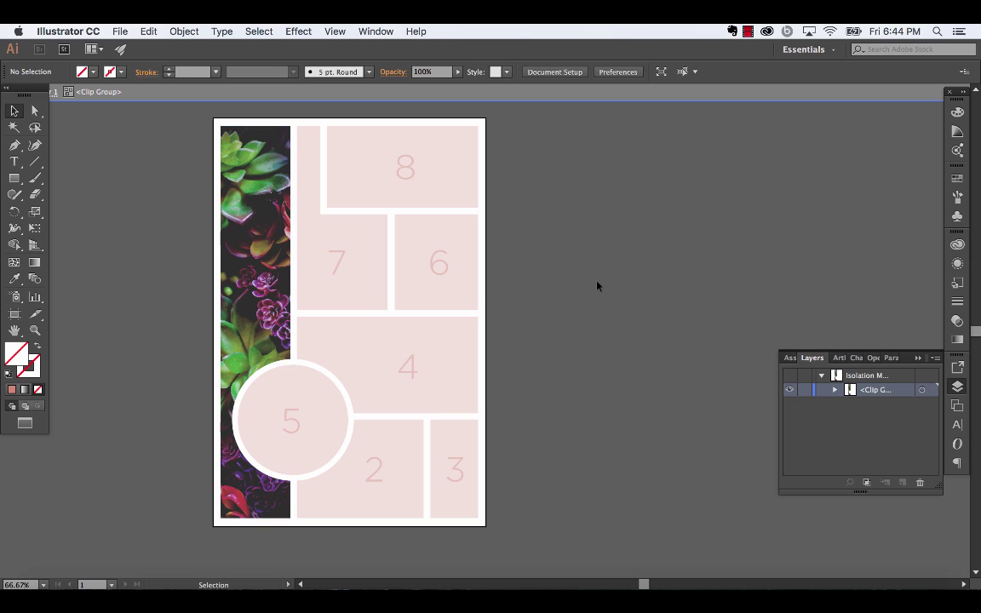
key(Escape)
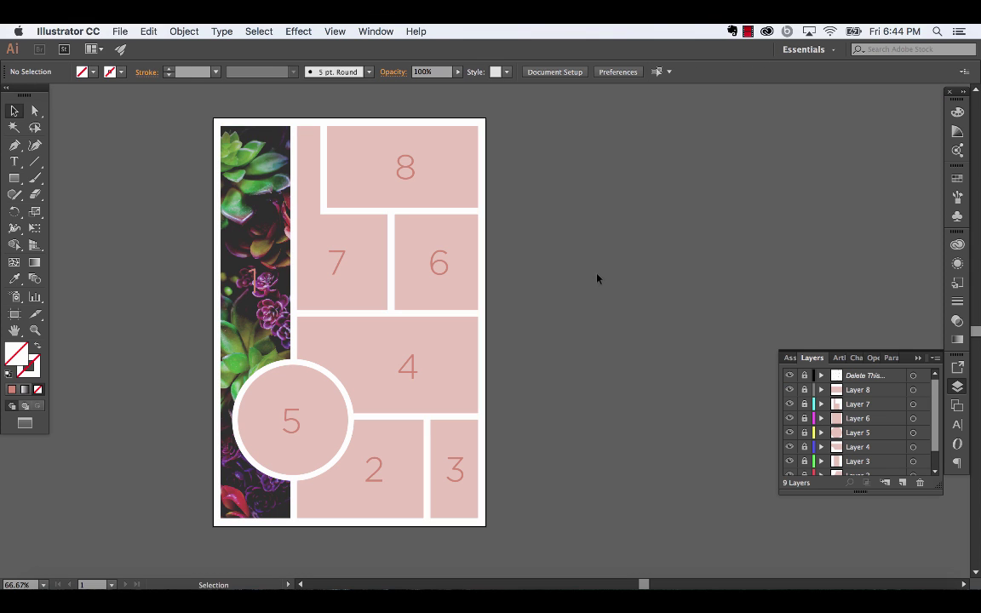
Lock Layer 1, then make Layer 5 active and unlock it.
scroll(848, 436, down, 2)
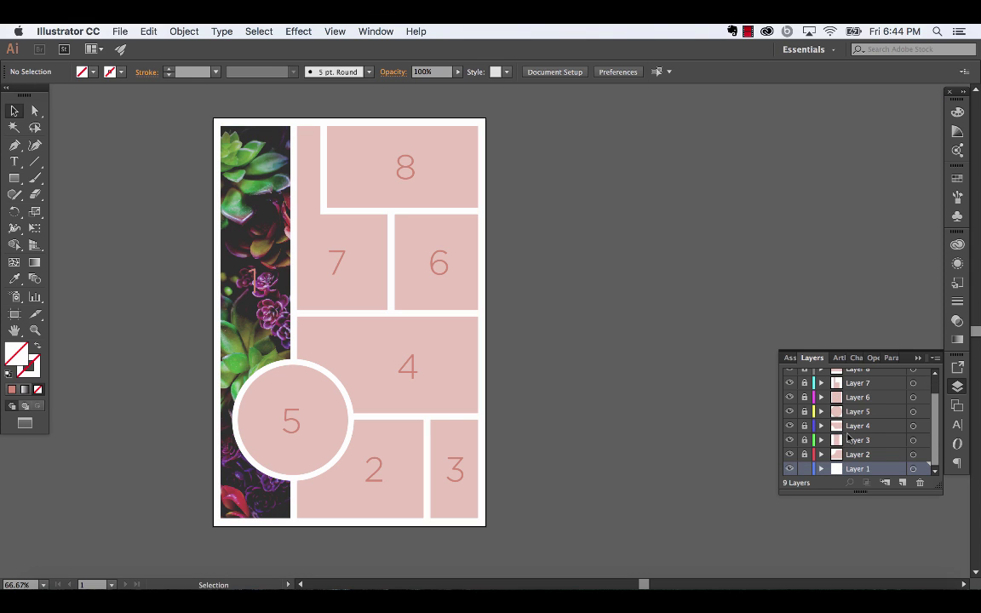
click(805, 470)
click(881, 414)
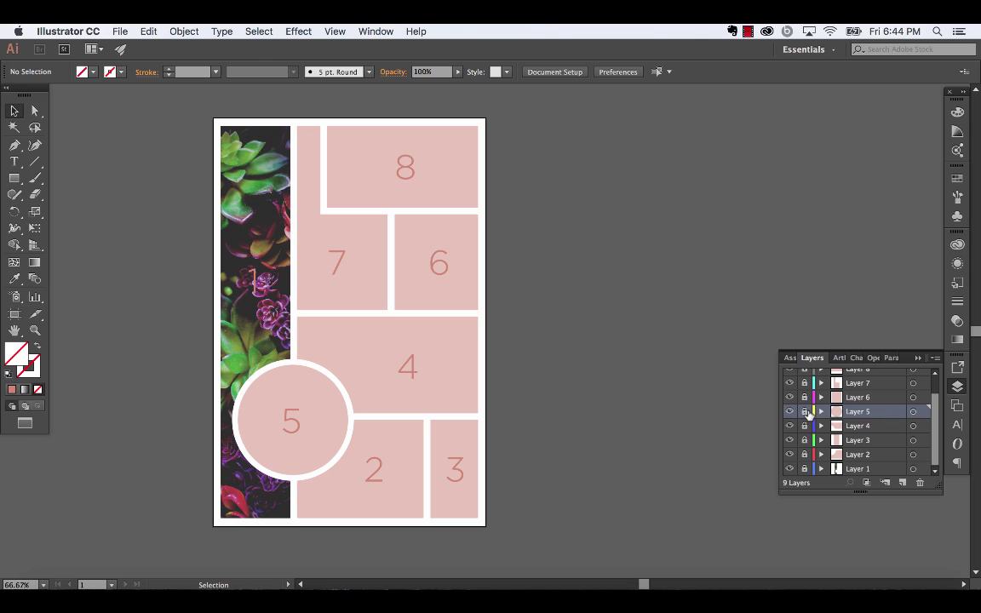
click(805, 413)
click(116, 30)
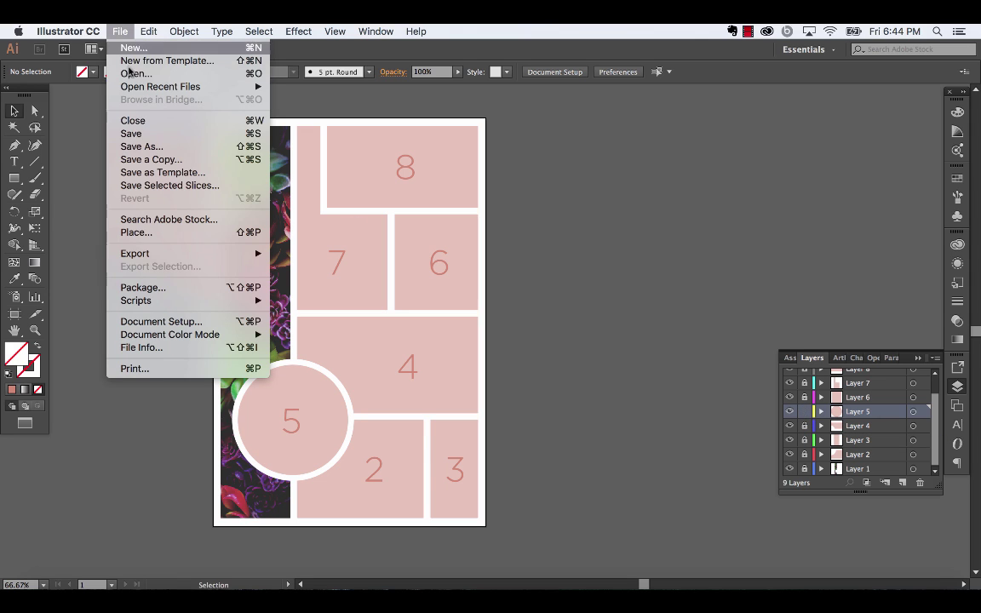
Place the 6.34.23 PM wave screenshot, shrink it and move it over circle 5.
click(157, 232)
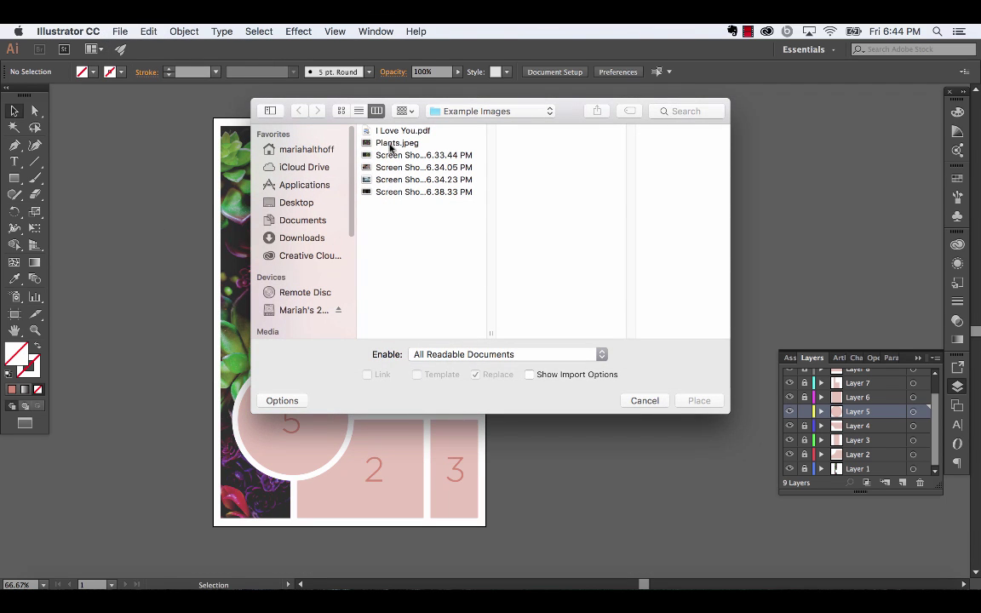
click(416, 155)
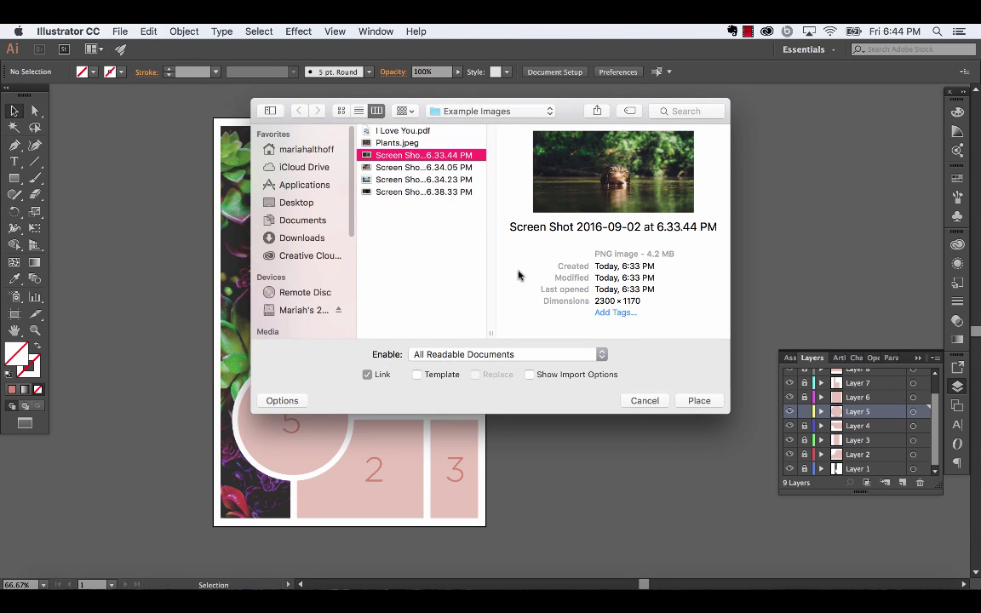
click(404, 179)
click(708, 406)
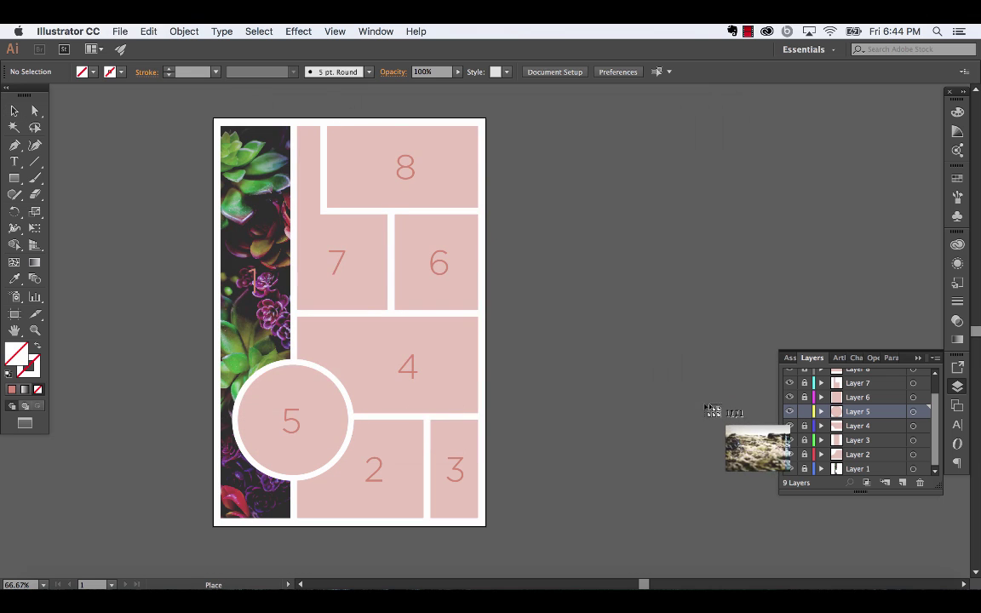
click(155, 252)
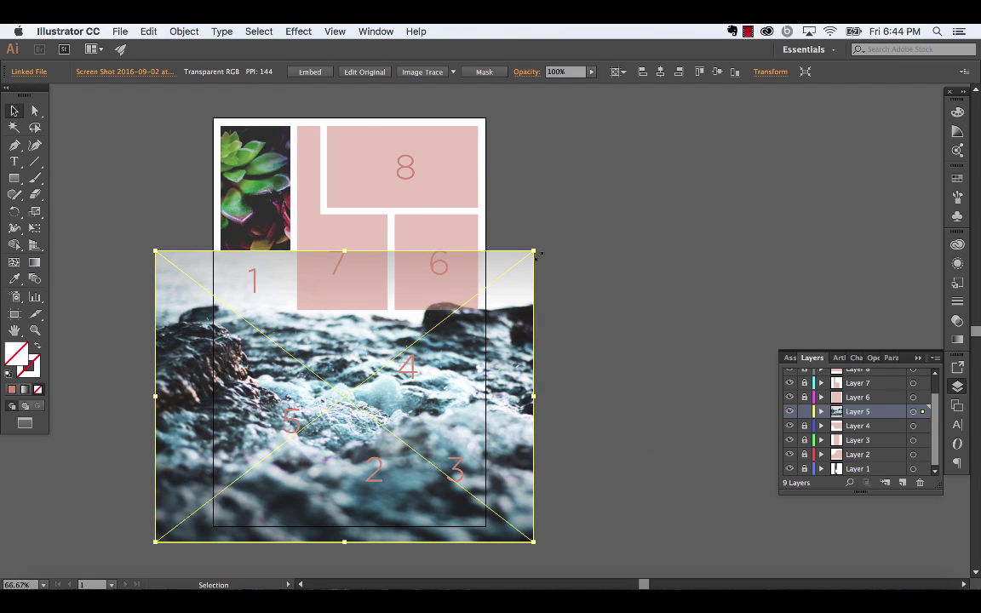
drag(533, 252, 458, 304)
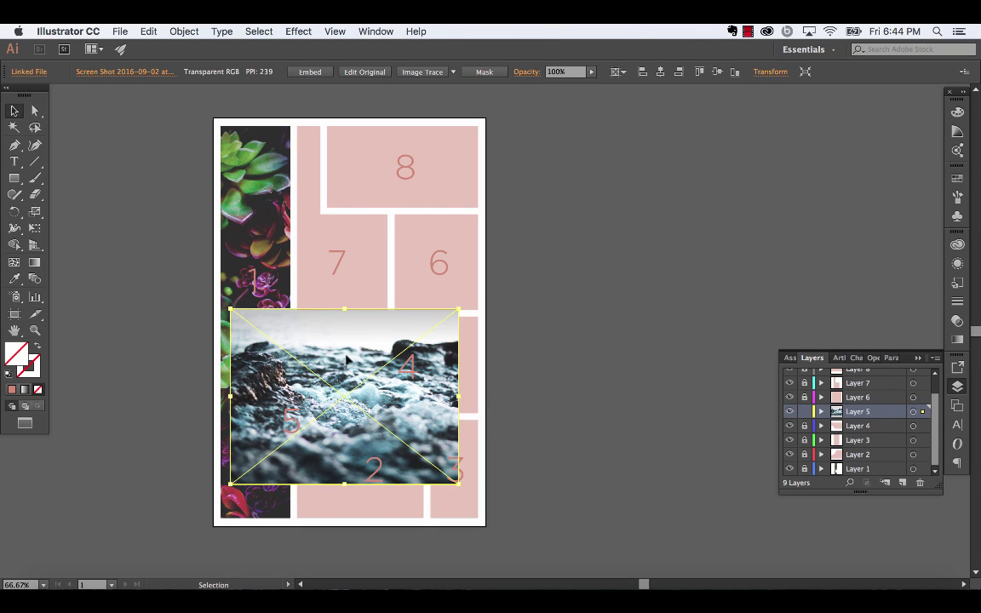
drag(362, 365, 337, 380)
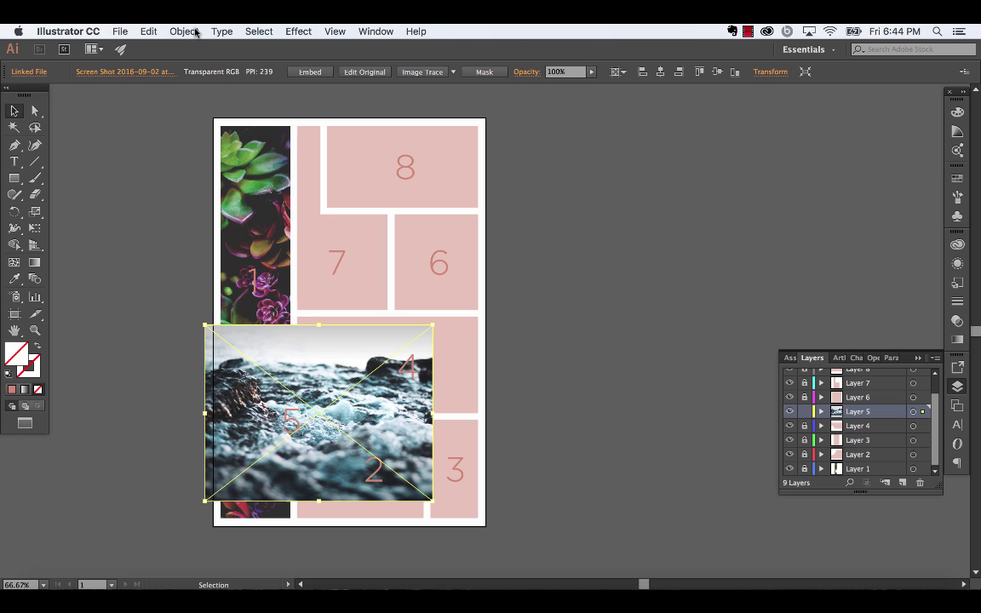
Send the wave photo to the back and clip it into circle 5 with Cmd+7.
click(196, 32)
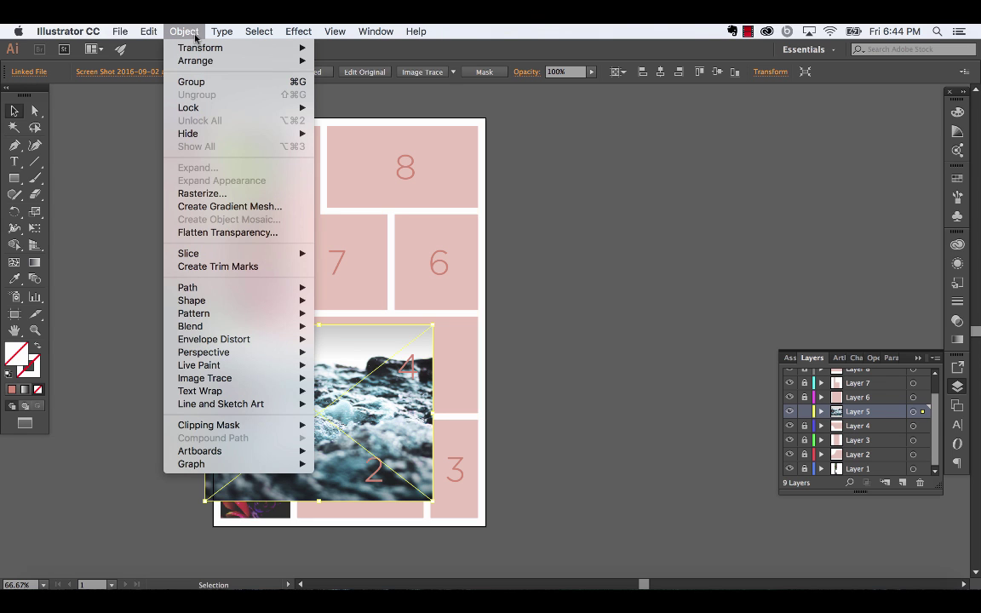
mouse_move(185, 57)
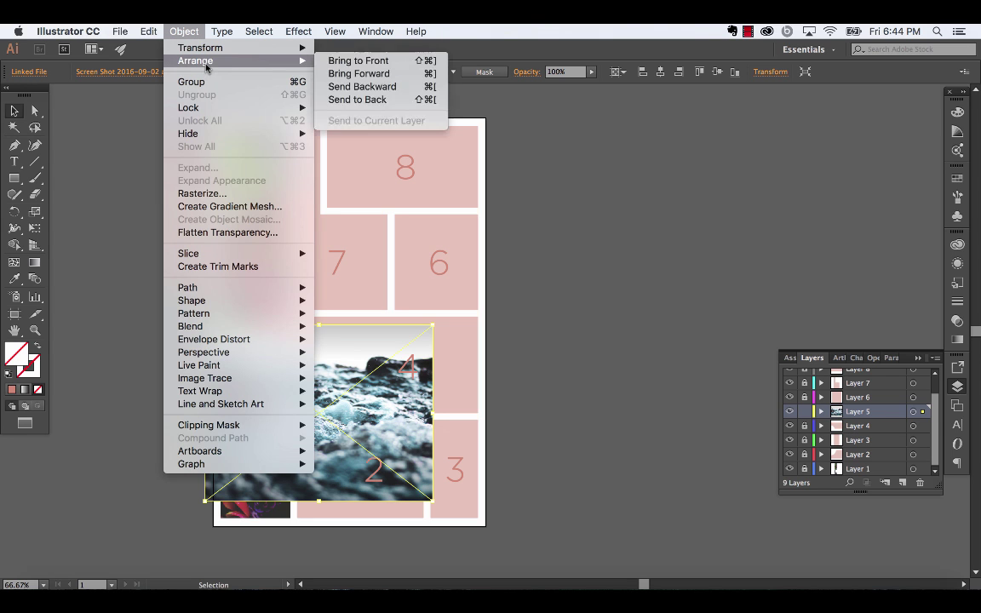
click(357, 99)
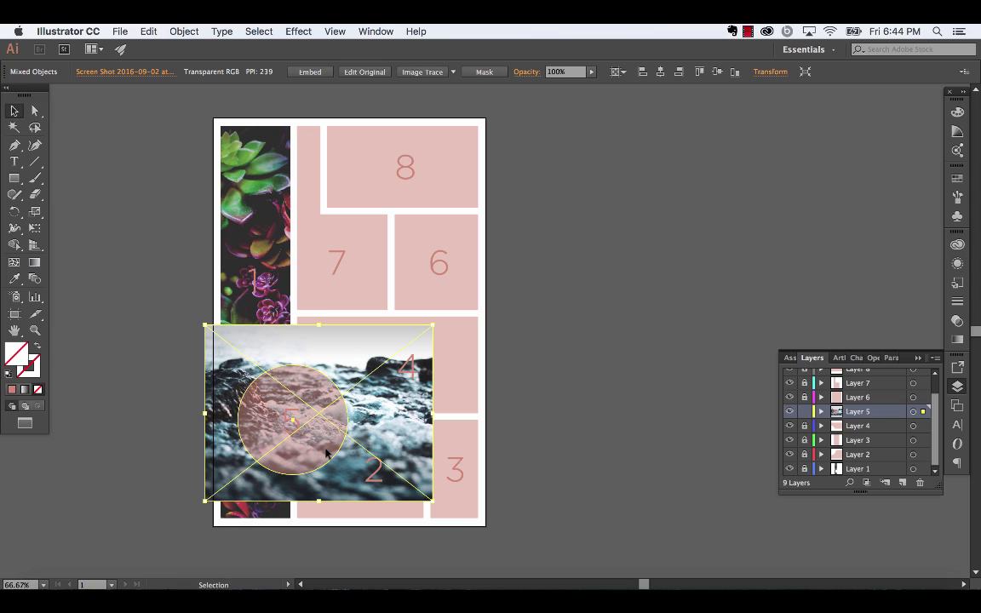
shift+click(326, 453)
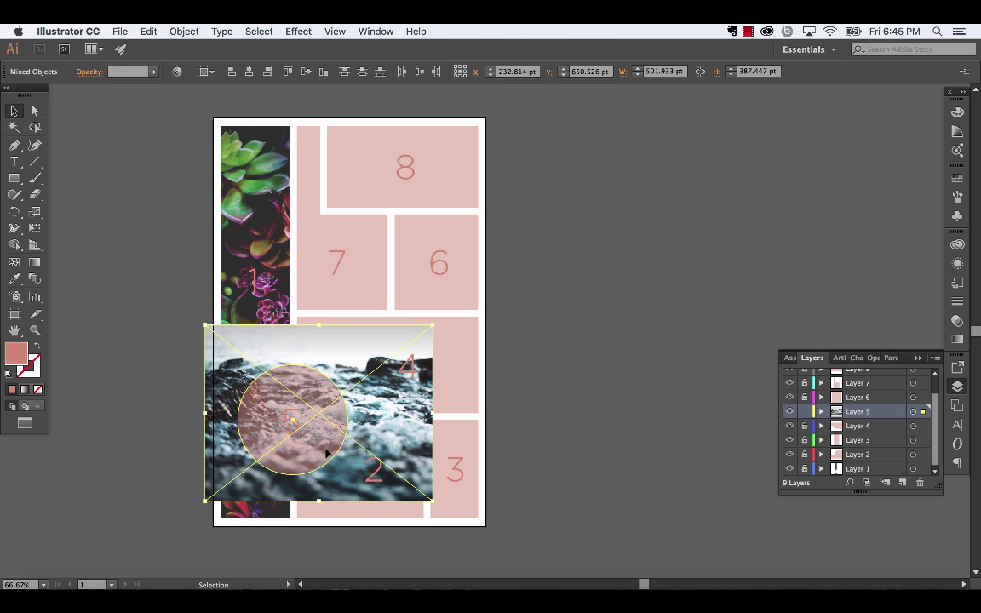
key(super+7)
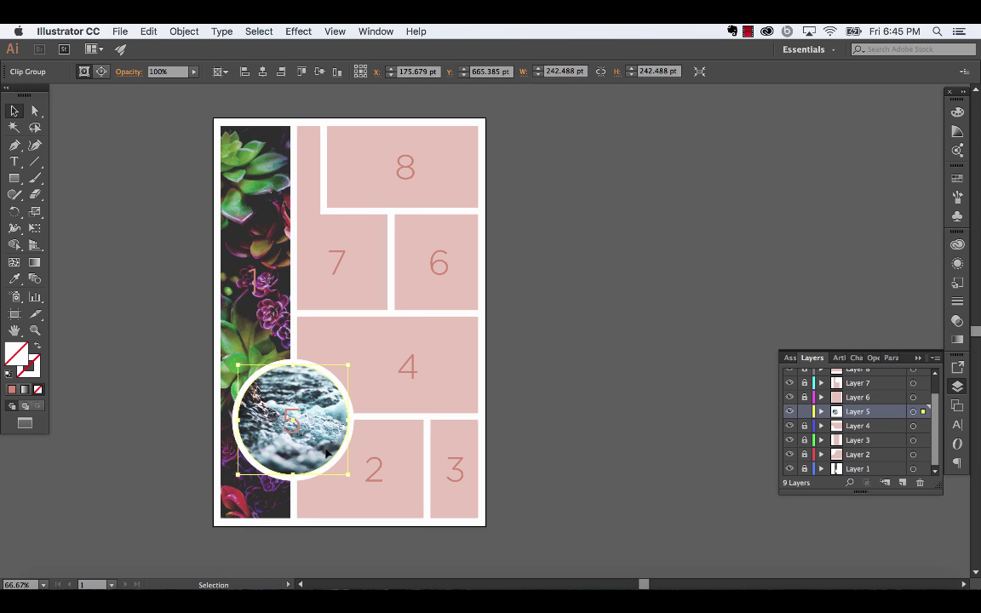
click(171, 29)
mouse_move(255, 425)
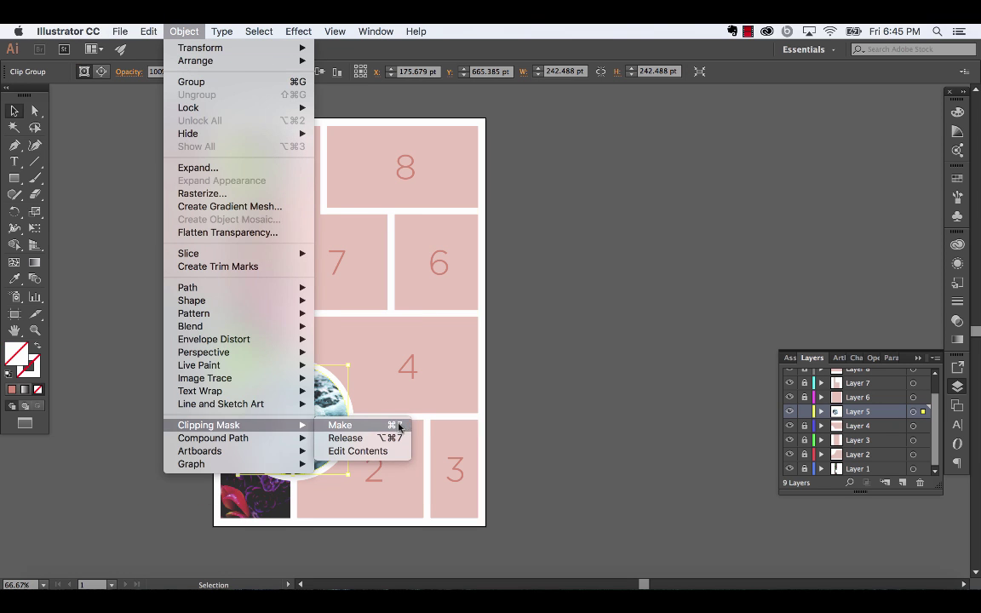
click(576, 388)
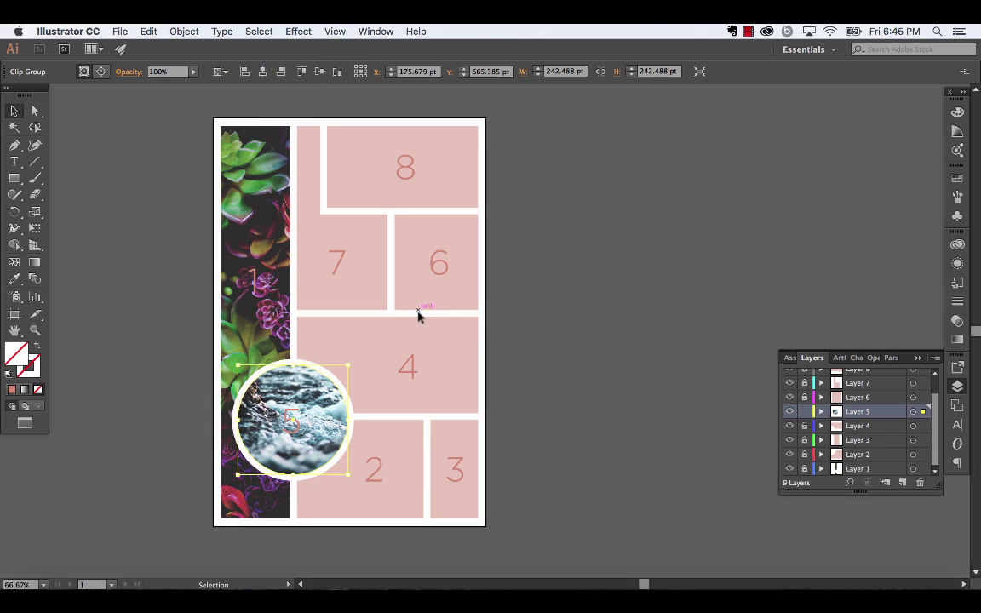
click(607, 334)
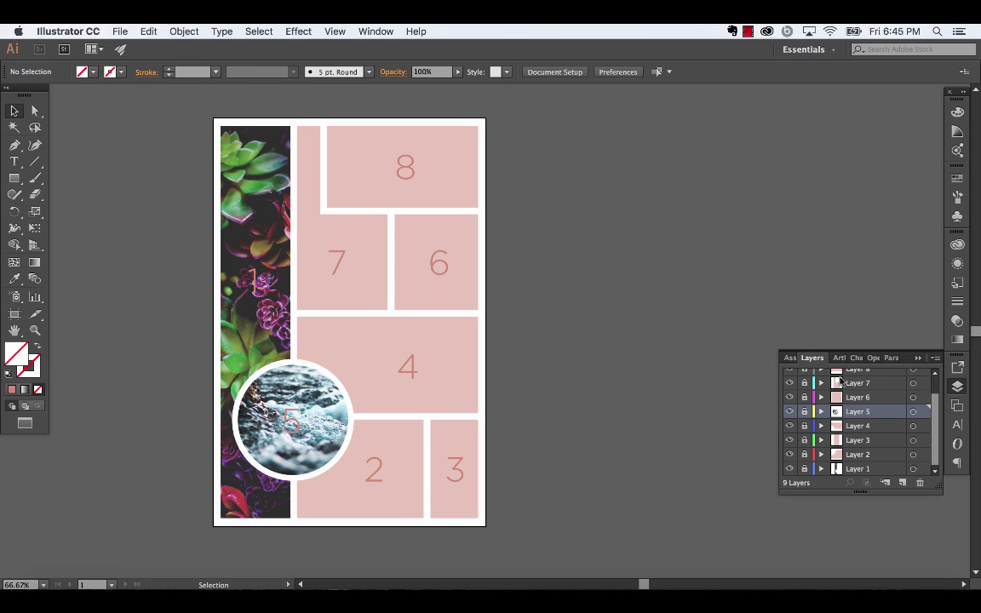
scroll(840, 380, up, 2)
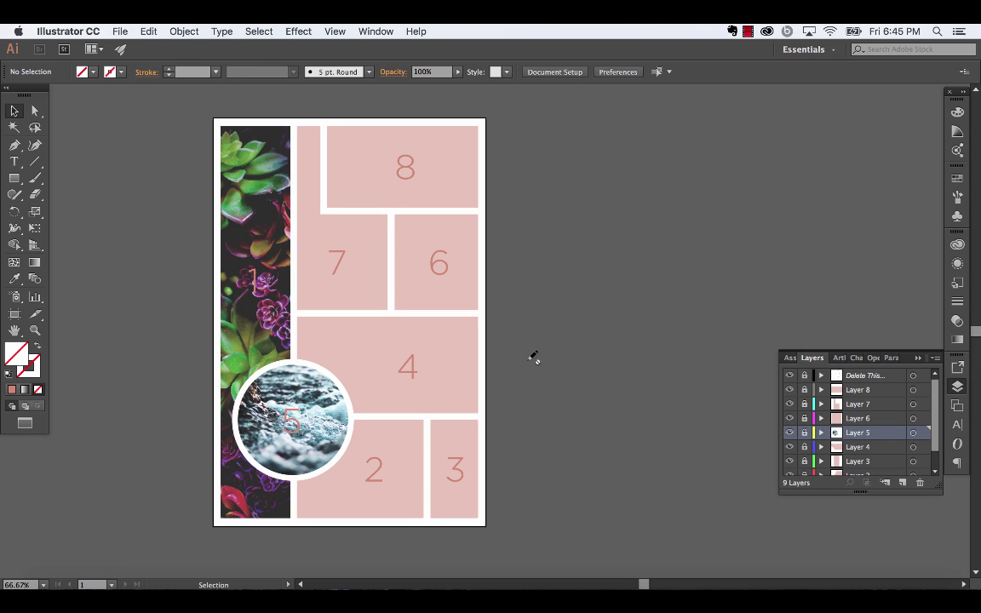
scroll(860, 426, down, 2)
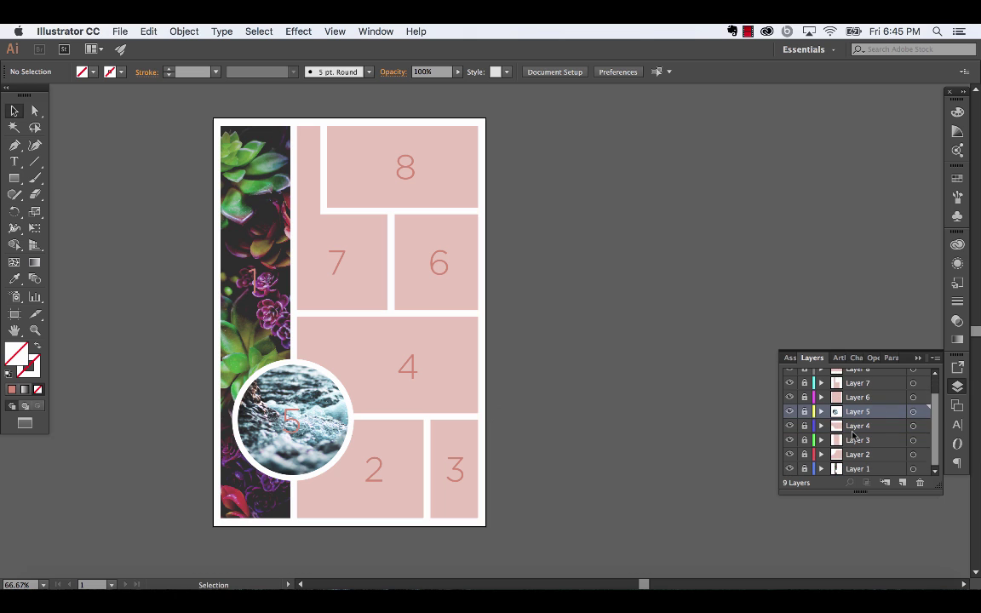
Place the café photo on Layer 4 and clip it into panel 4.
click(805, 458)
click(120, 30)
click(145, 235)
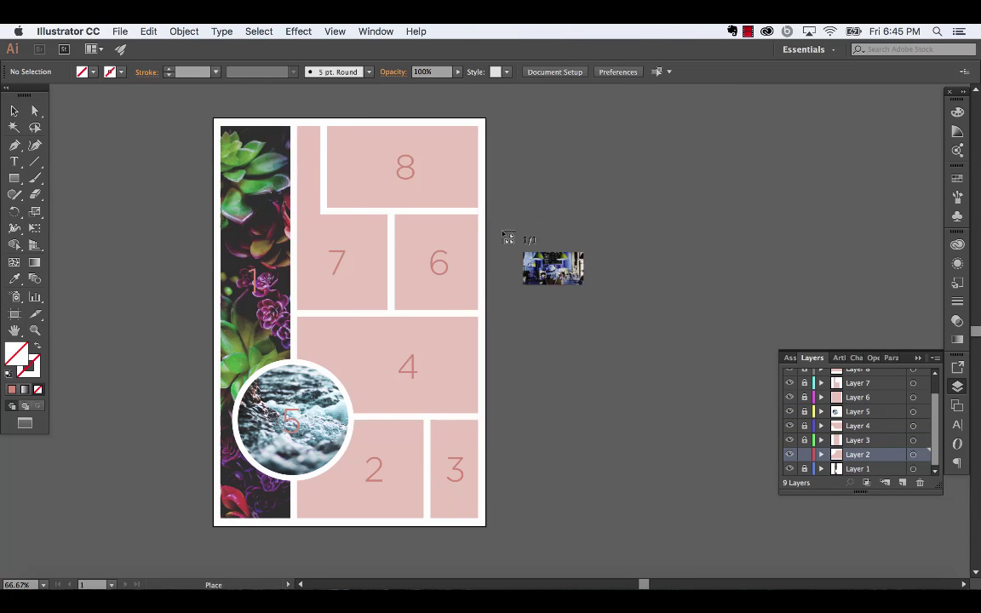
click(477, 203)
drag(922, 453, 922, 432)
click(184, 31)
mouse_move(205, 59)
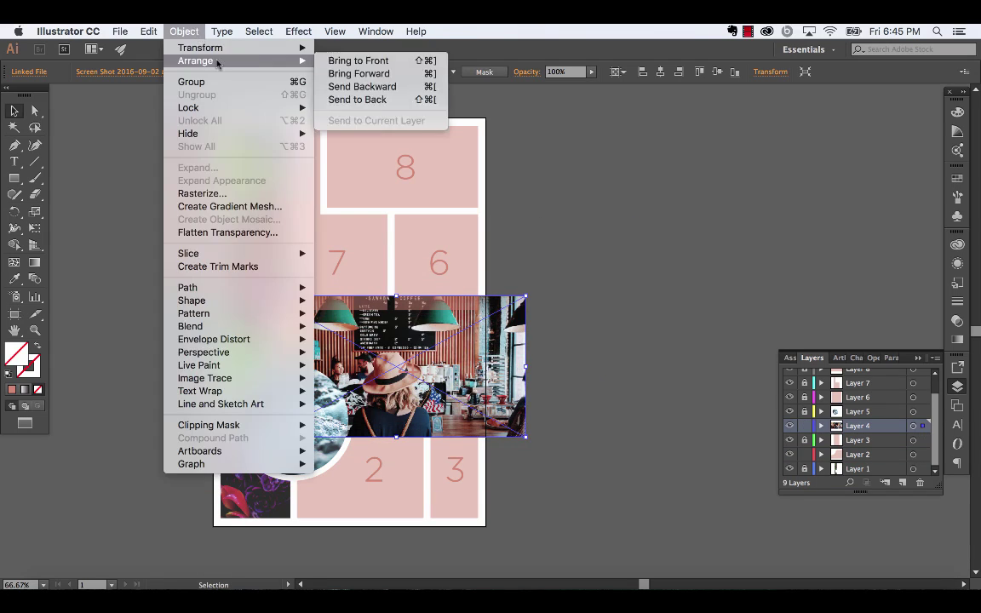
click(372, 99)
click(497, 467)
click(805, 426)
Unlock Layer 3 and eyedropper a dark maroon into rectangle 3.
click(806, 441)
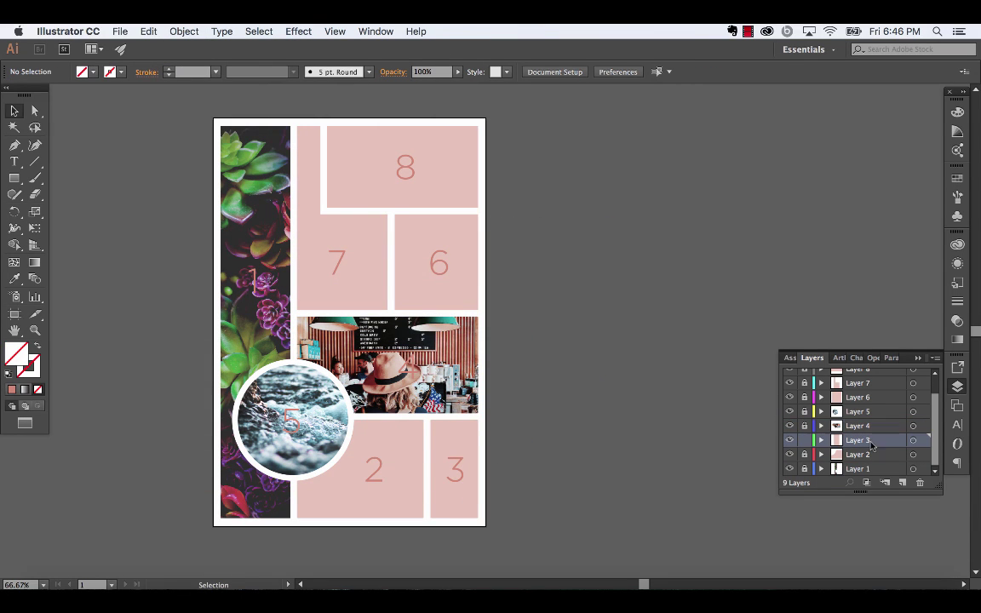
click(454, 469)
key(i)
click(243, 276)
click(293, 141)
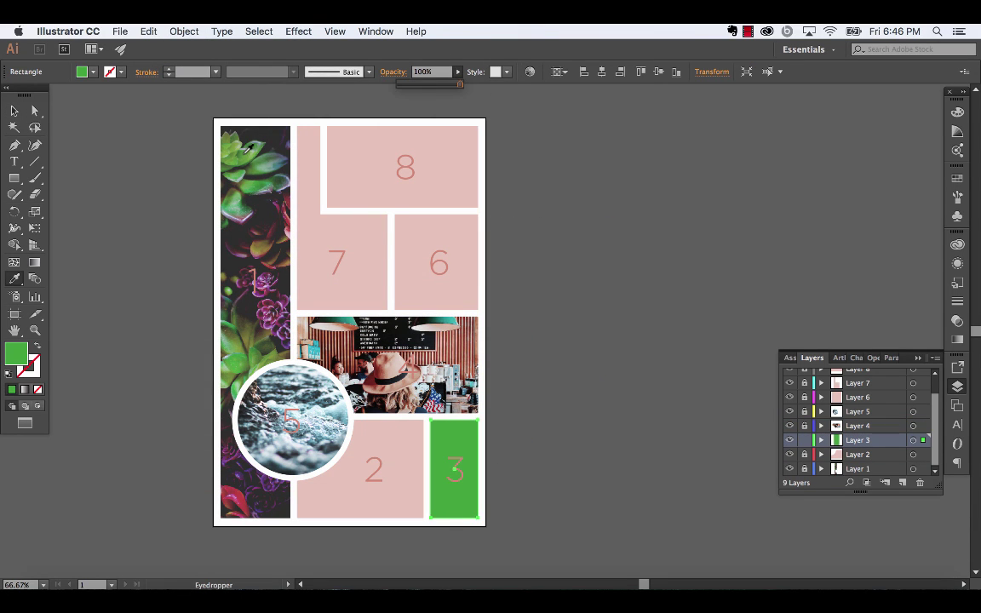
click(261, 263)
click(244, 266)
key(v)
Place I Love You.pdf over the collage bottom, then load the dark photo.
click(358, 477)
click(184, 31)
key(super+shift+p)
click(409, 168)
click(408, 155)
double_click(406, 131)
drag(525, 201, 508, 430)
key(super+shift+p)
double_click(424, 192)
Clip the dark photo into panel 8 and fill panel 6 with green.
drag(580, 219, 313, 119)
scroll(872, 410, up, 2)
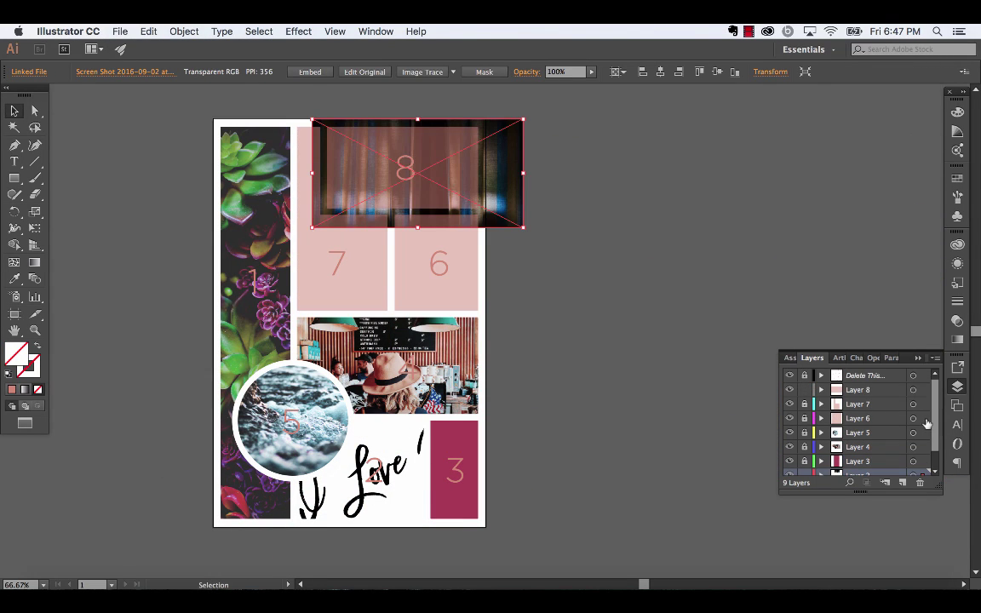
shift+click(912, 389)
click(184, 31)
click(341, 425)
click(576, 188)
click(436, 262)
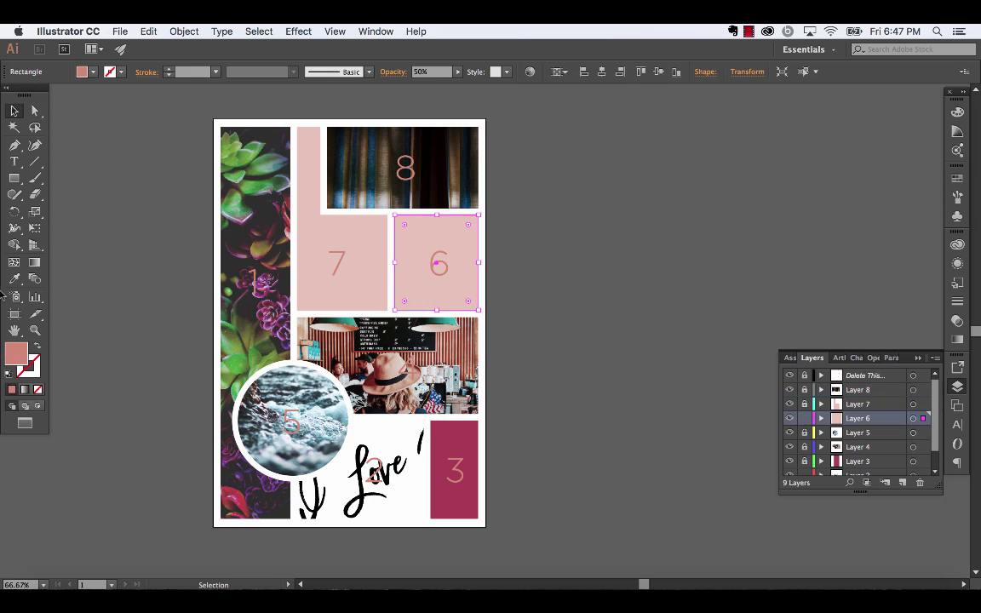
click(111, 116)
Place the woman-in-water photo on Layer 7 and clip it into panel 7.
click(120, 30)
click(136, 232)
double_click(417, 153)
drag(416, 219, 381, 302)
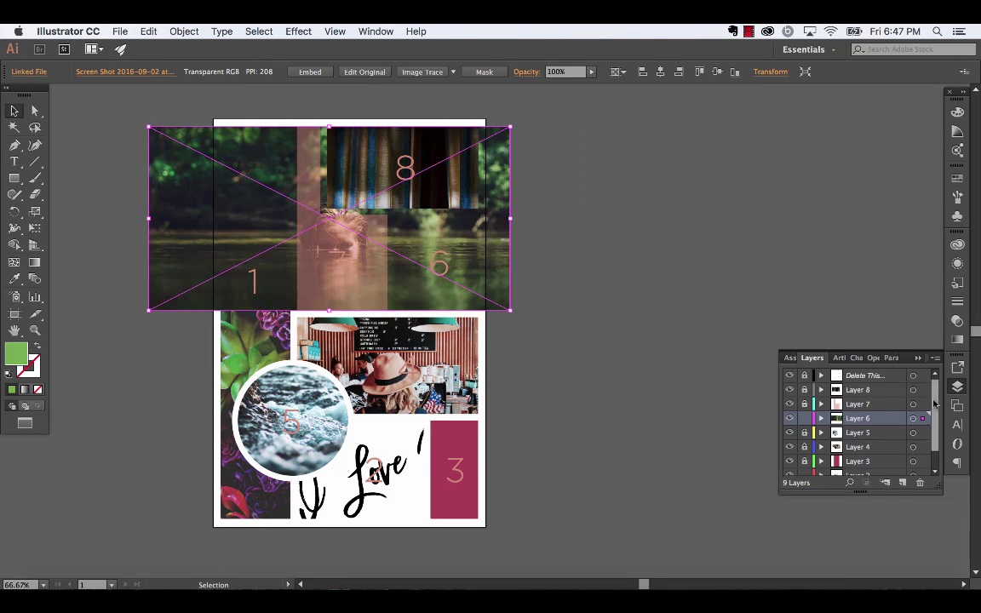
drag(923, 418, 923, 404)
shift+click(913, 404)
key(super+7)
key(super+shift+a)
scroll(892, 437, down, 2)
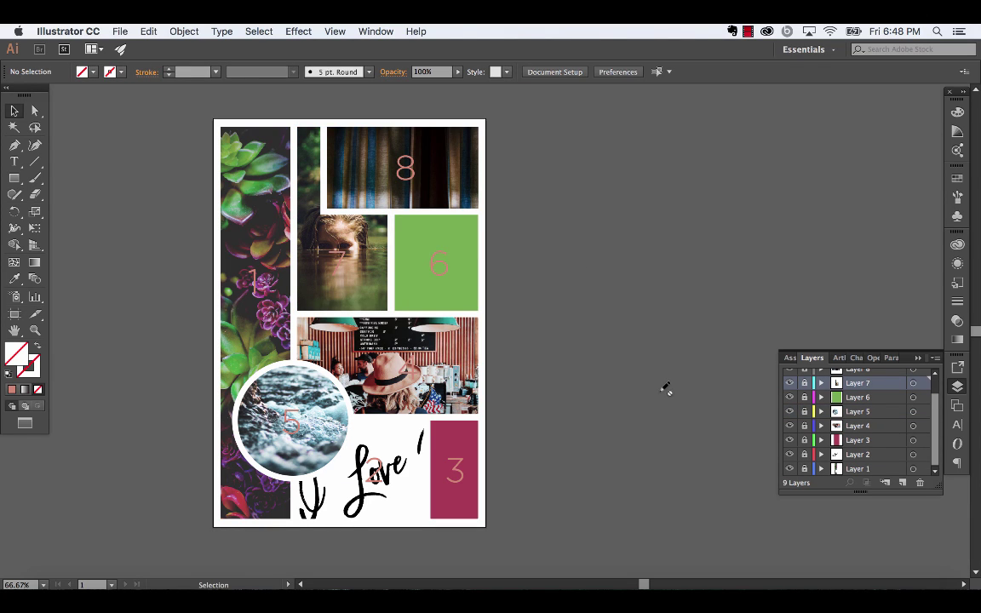
scroll(800, 401, up, 2)
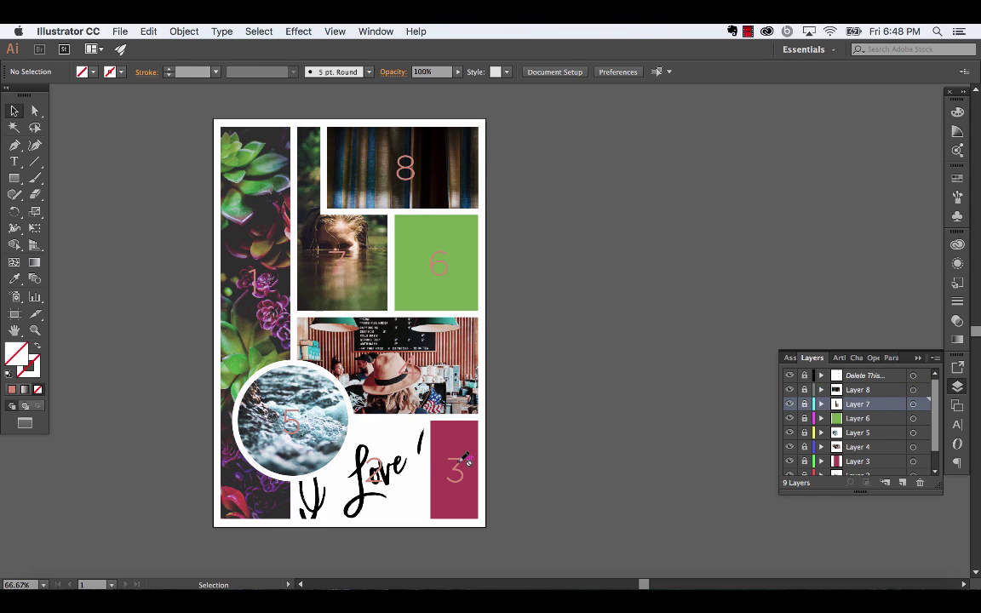
click(861, 376)
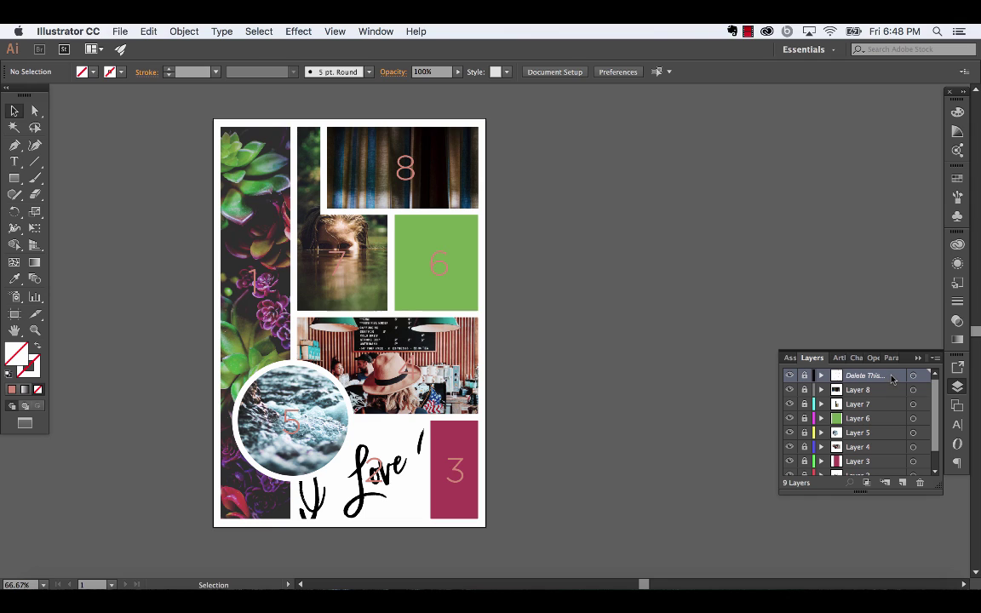
Delete the 'Delete This...' number-label layer, leaving 8 layers and no panel numbers.
drag(894, 378, 921, 483)
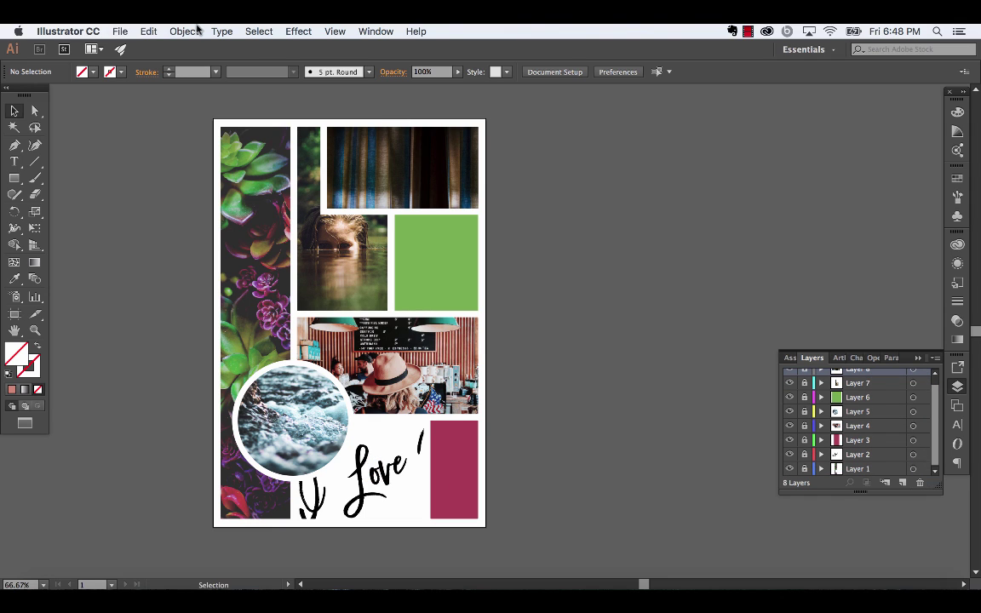